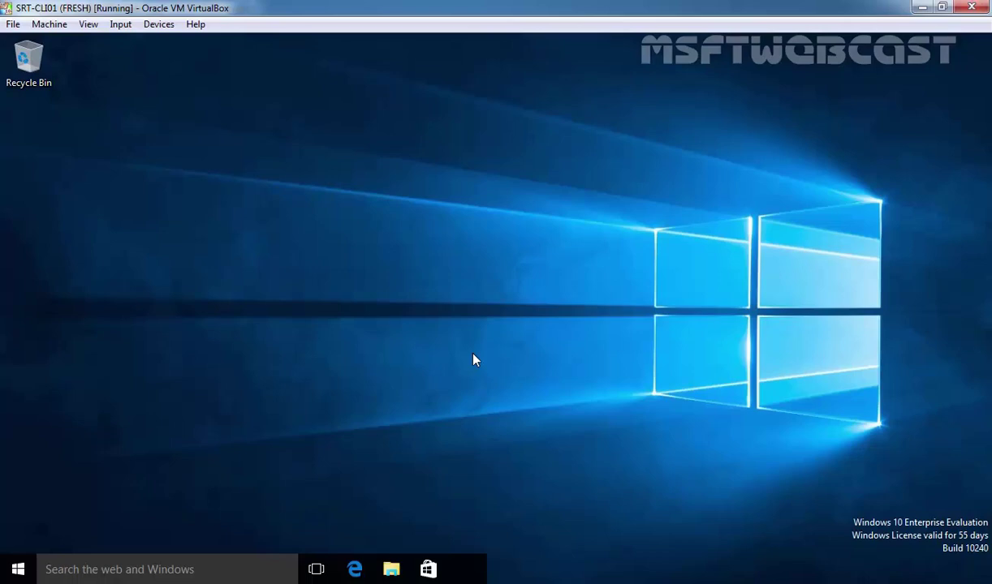
Find Sync Center with a 'sync cen' search and open the Offline Files partnership showing SalesDATA (\\192.168.1.5)
left_click(195, 570)
type("sync cen")
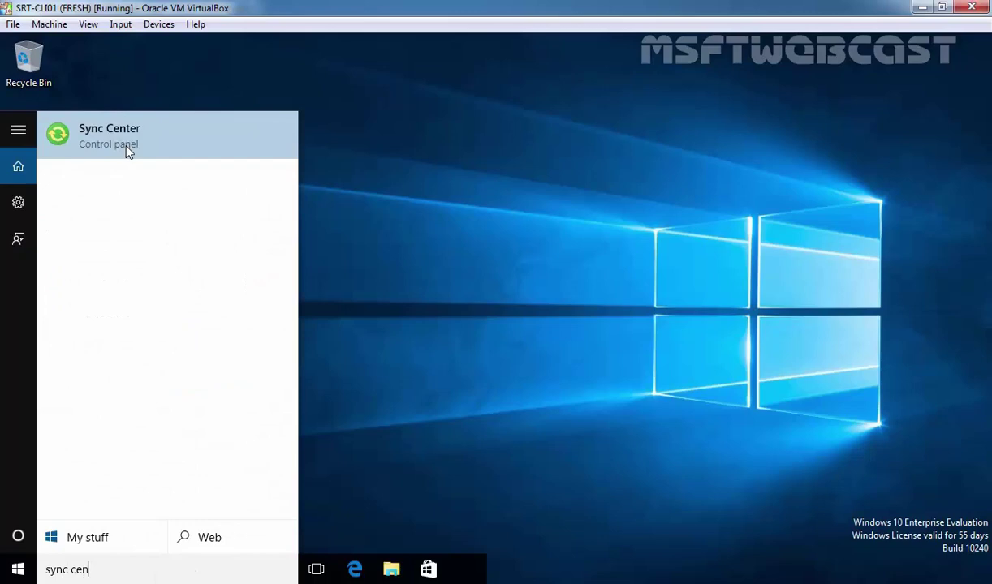
left_click(120, 138)
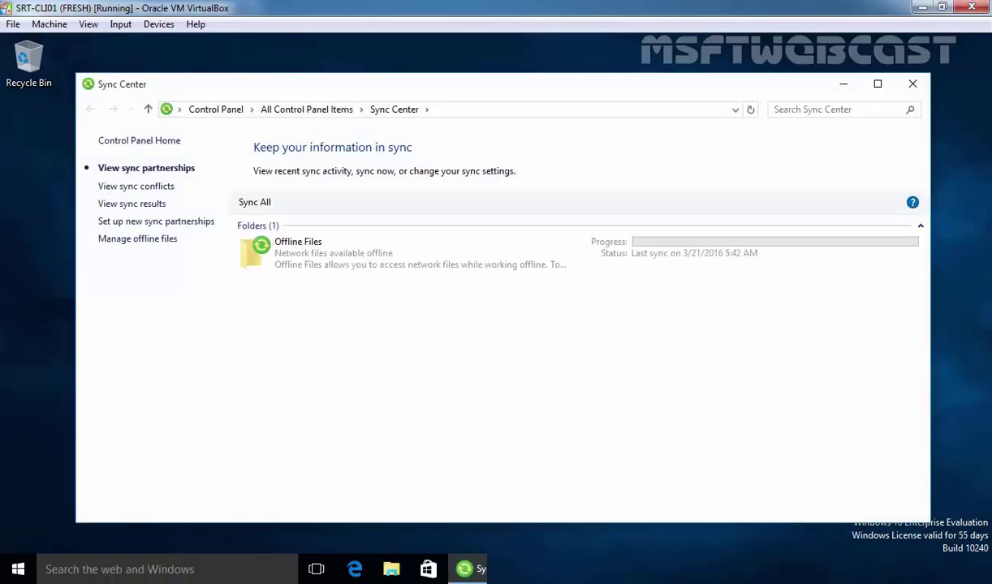
left_click(288, 262)
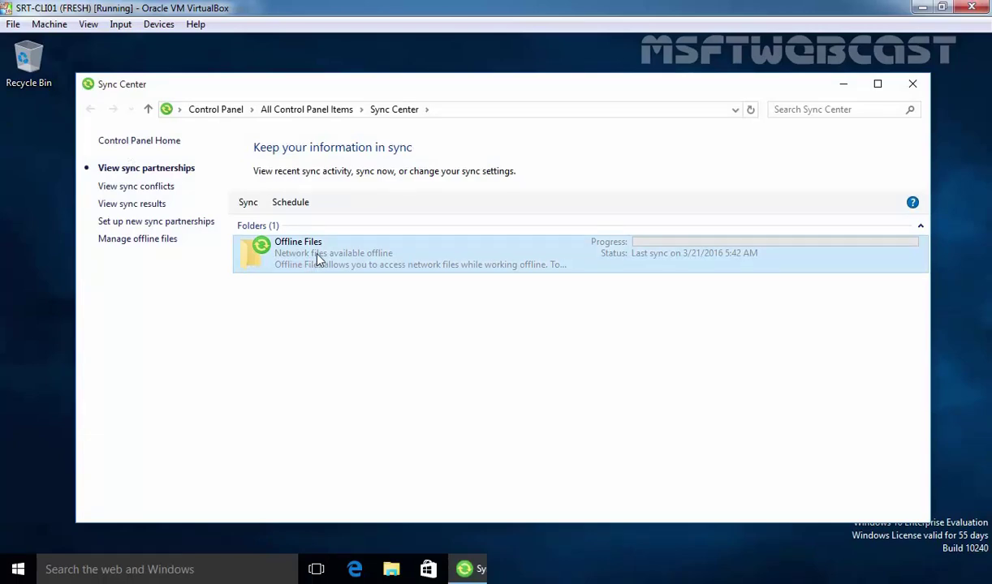
double_click(302, 243)
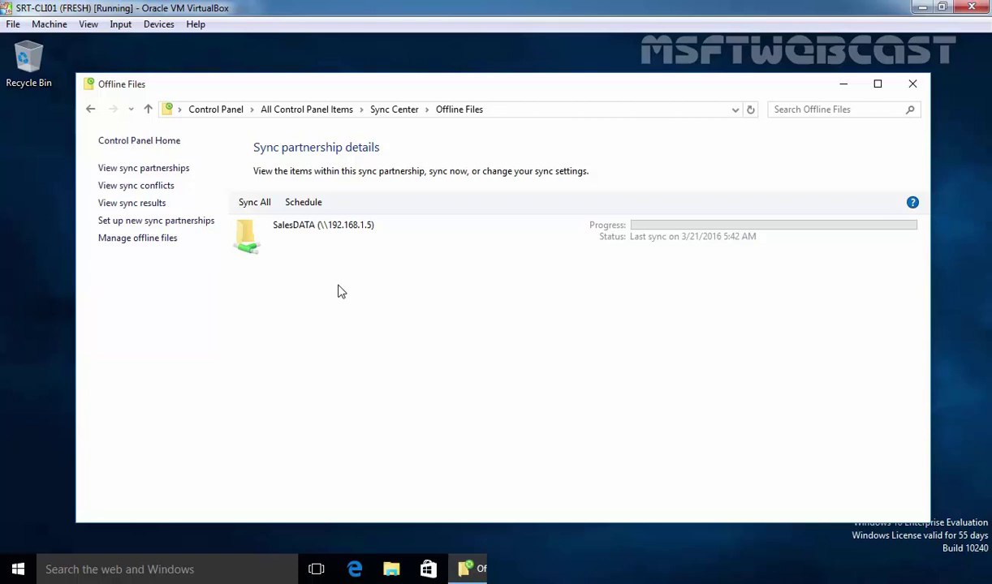
Sync the SalesDATA (\\192.168.1.5) share immediately so it reads Sync completed
left_click(333, 237)
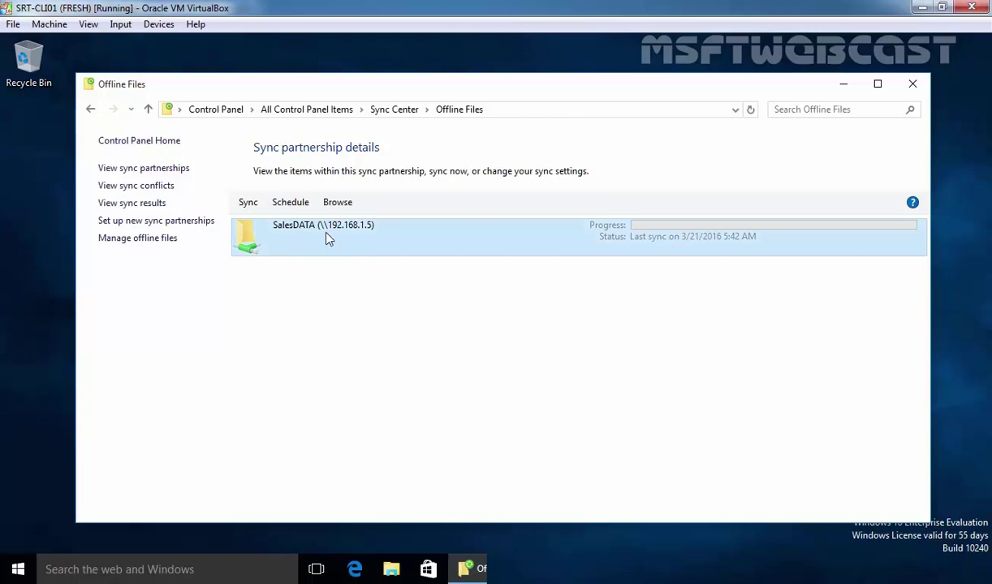
right_click(328, 237)
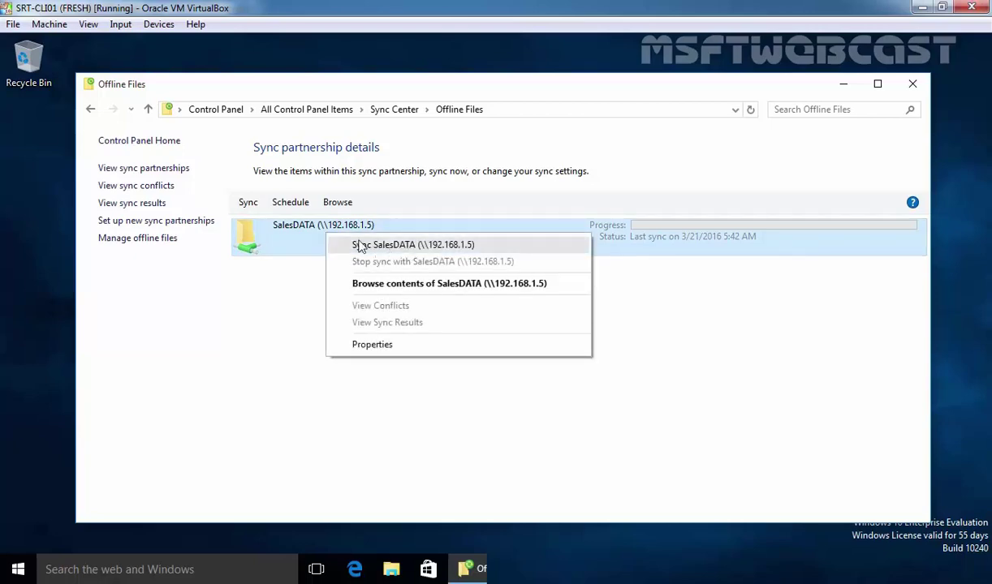
left_click(376, 248)
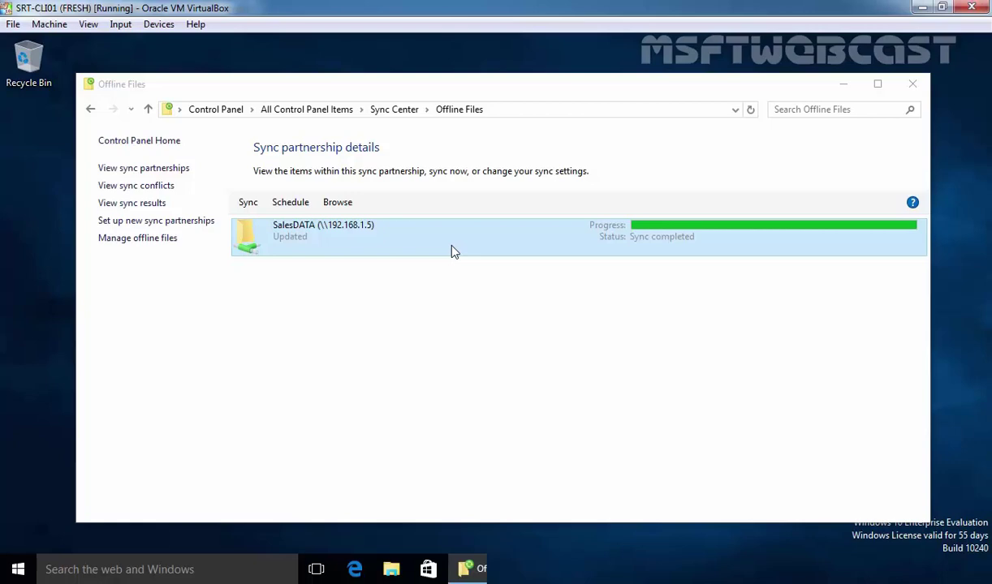
Start a SalesDATA event-based schedule triggered at log-on and after 15 minutes idle
left_click(291, 203)
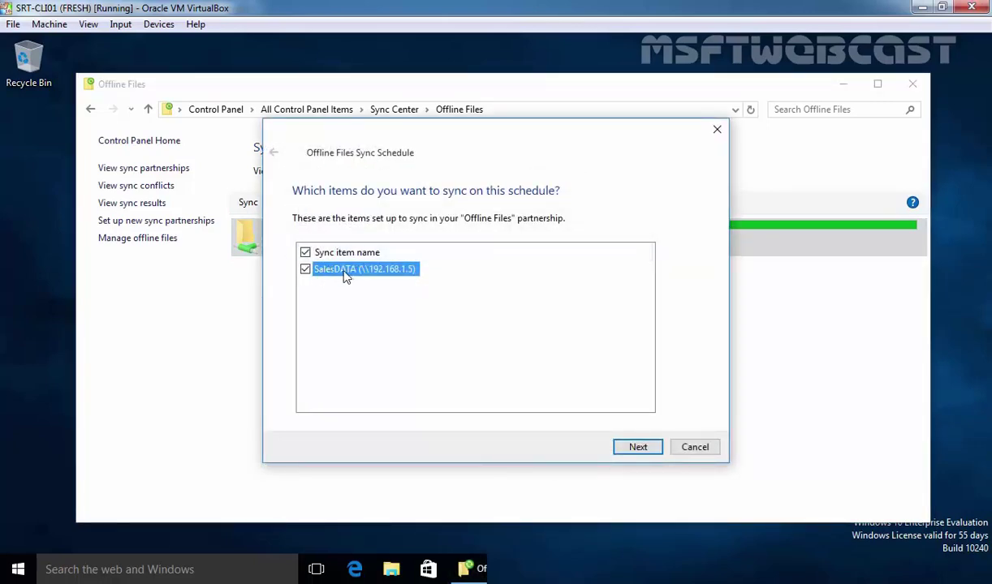
left_click(637, 447)
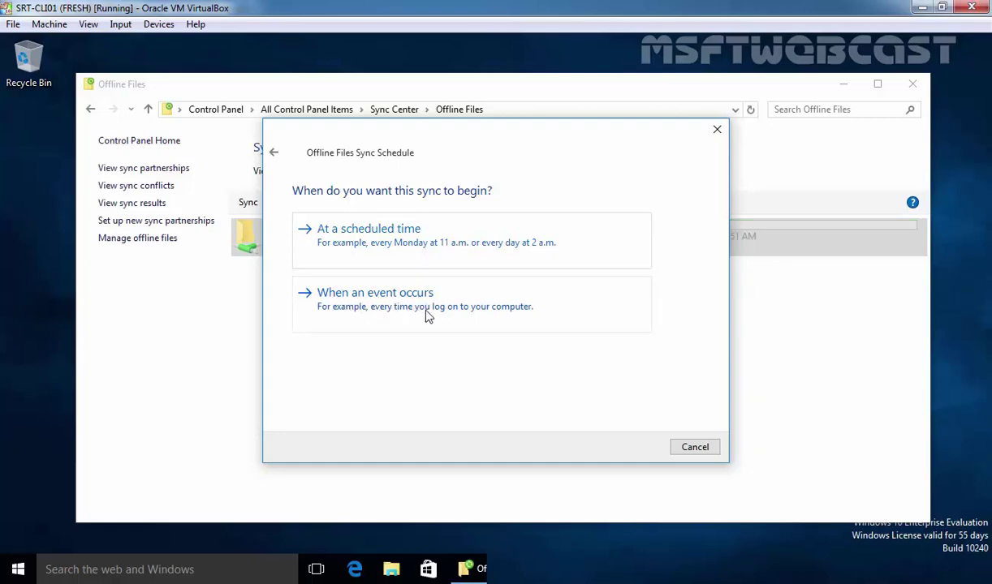
left_click(455, 316)
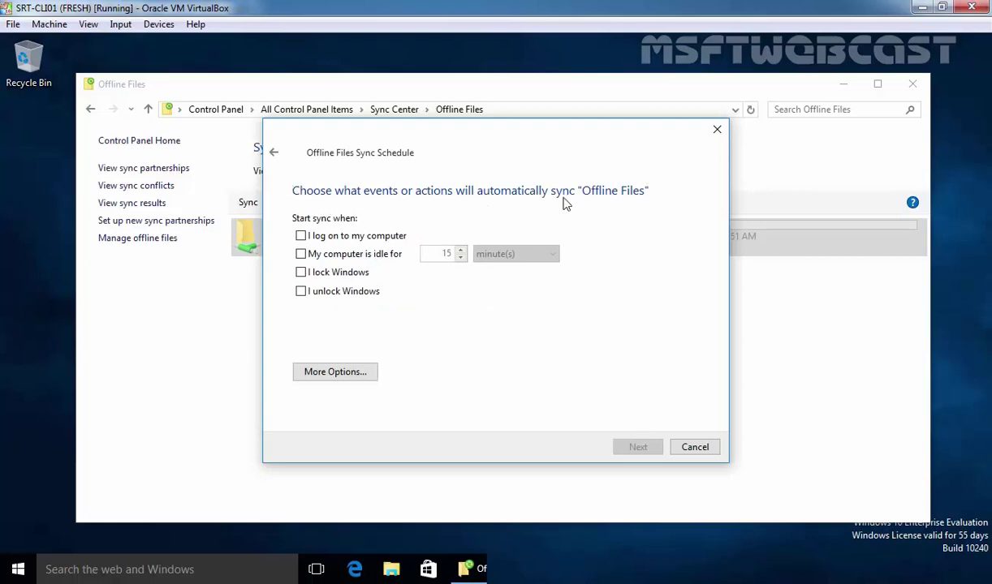
left_click(300, 237)
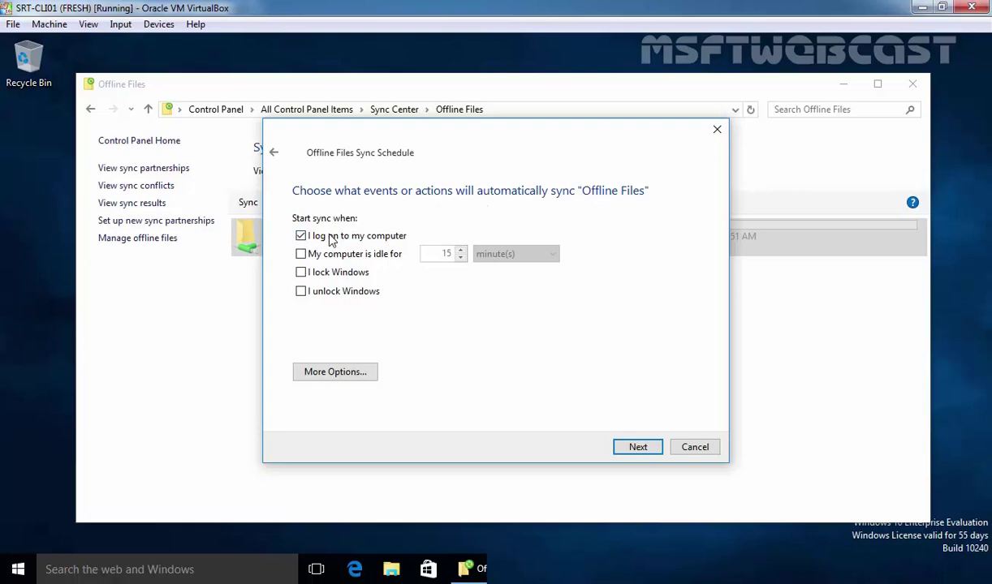
left_click(300, 254)
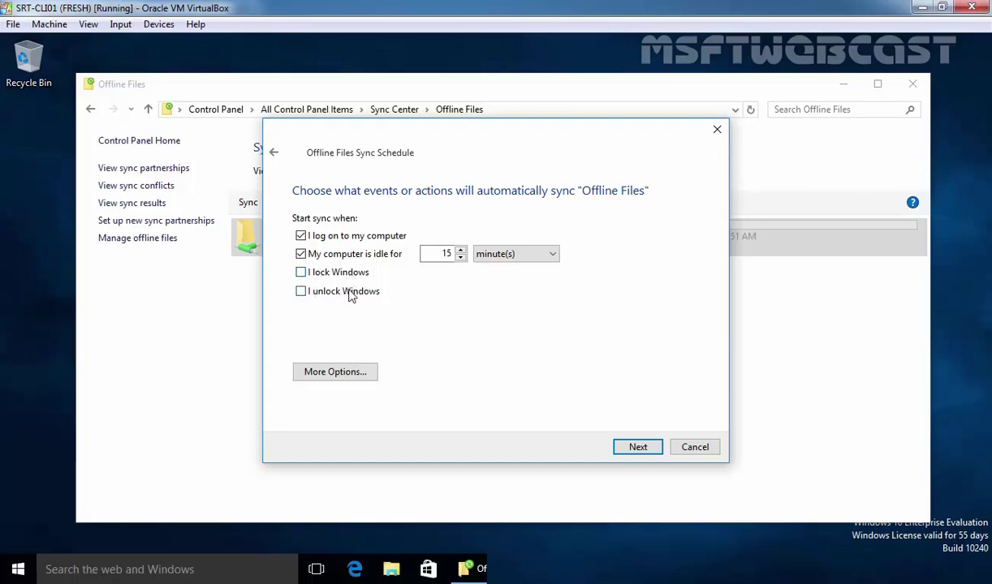
Require the computer to be awake and idle at least 15 minutes before syncing
left_click(332, 375)
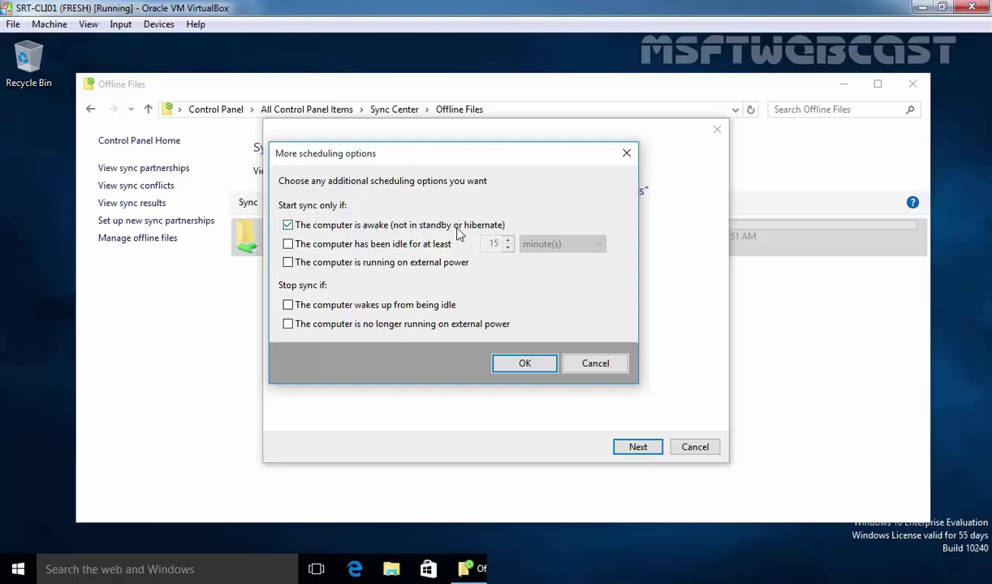
left_click(288, 245)
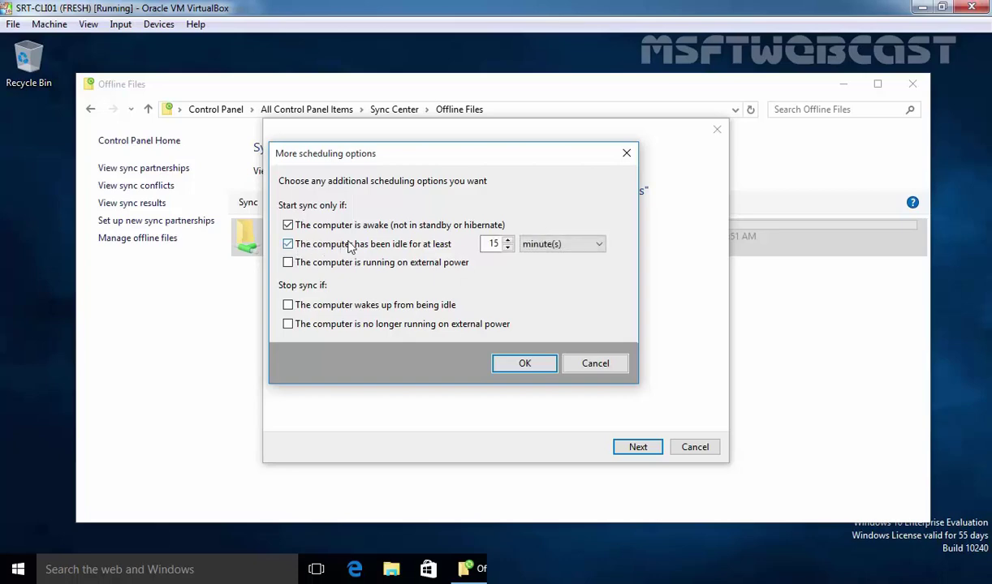
double_click(490, 244)
Confirm the conditions and save the schedule as 'Offline Files Sync Schedule 1'
left_click(524, 364)
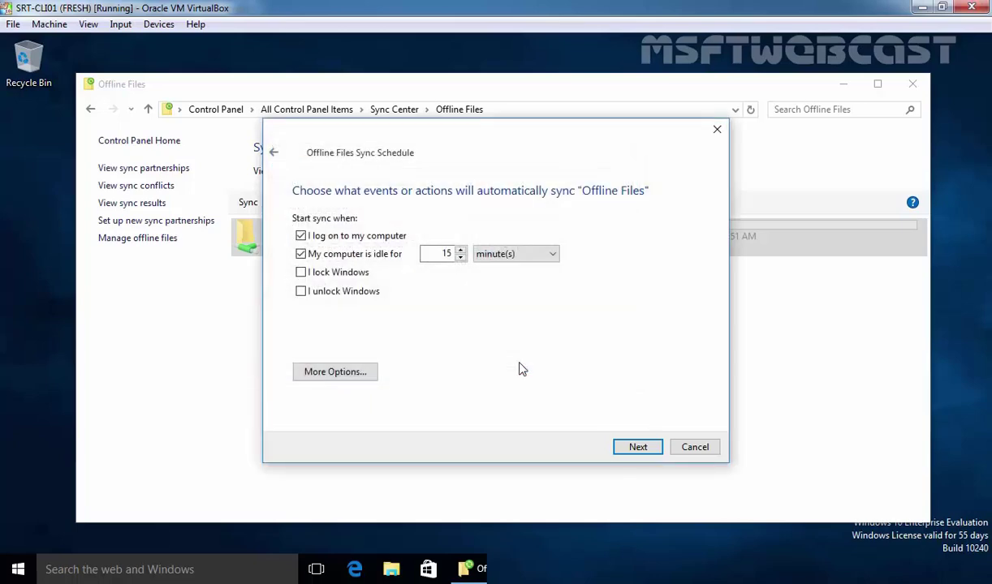
left_click(638, 447)
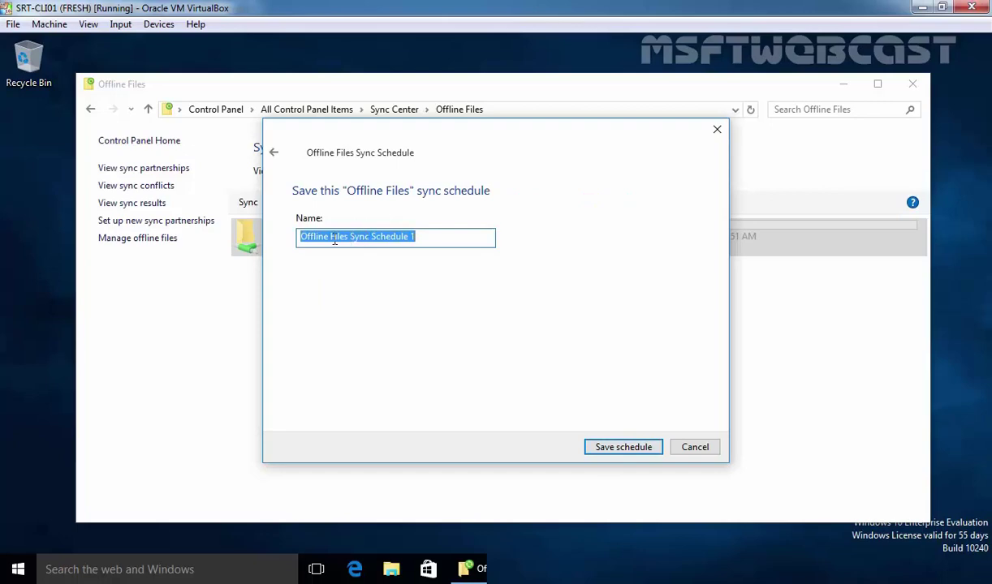
left_click(621, 450)
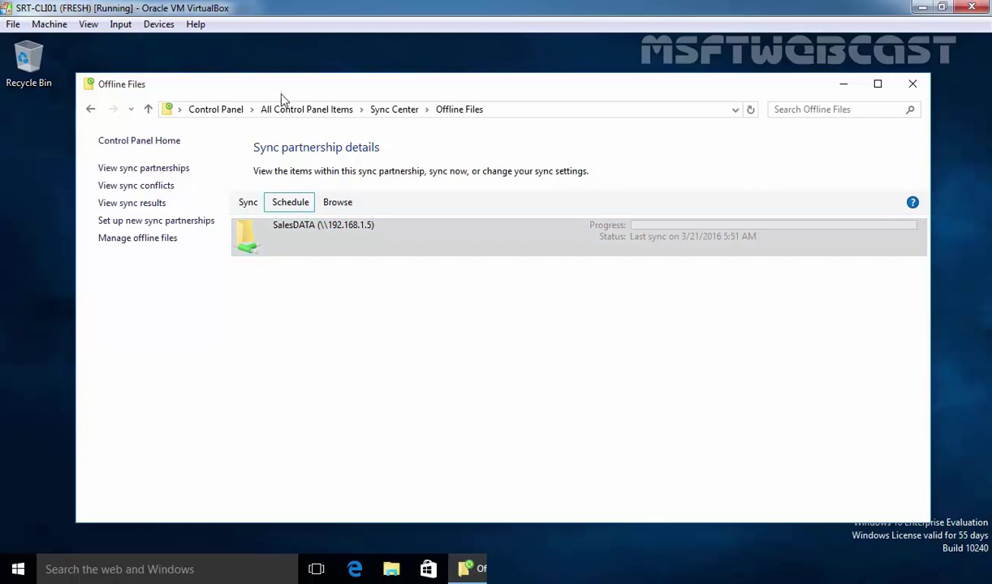
Disconnect the client VM's network adapter and close the Offline Files window
left_click(158, 23)
mouse_move(174, 62)
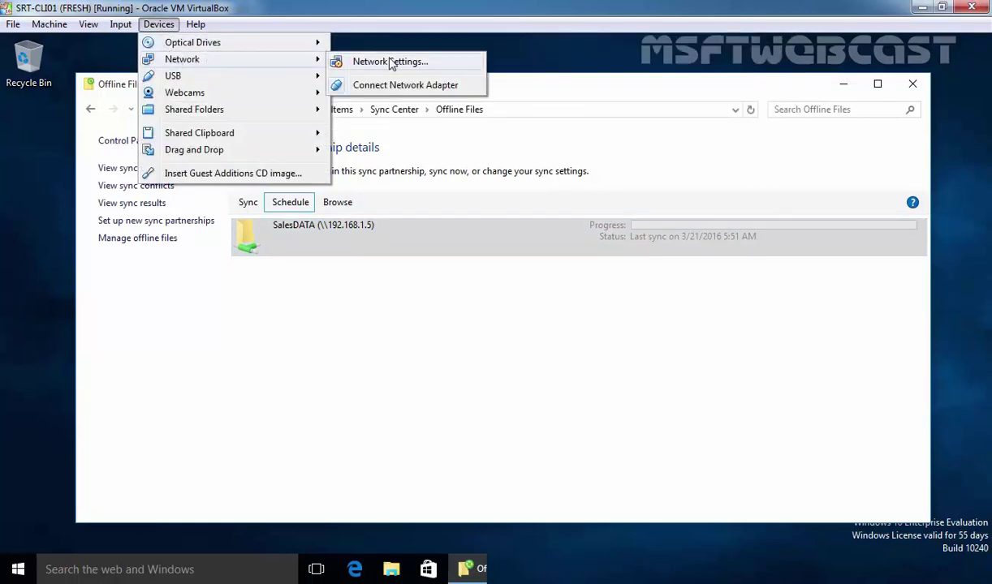
left_click(362, 84)
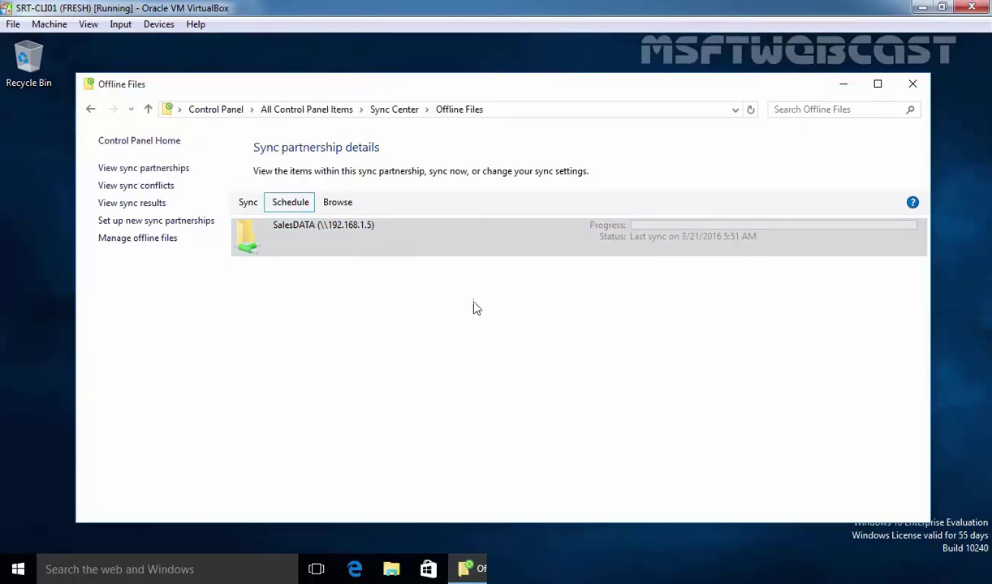
left_click(912, 84)
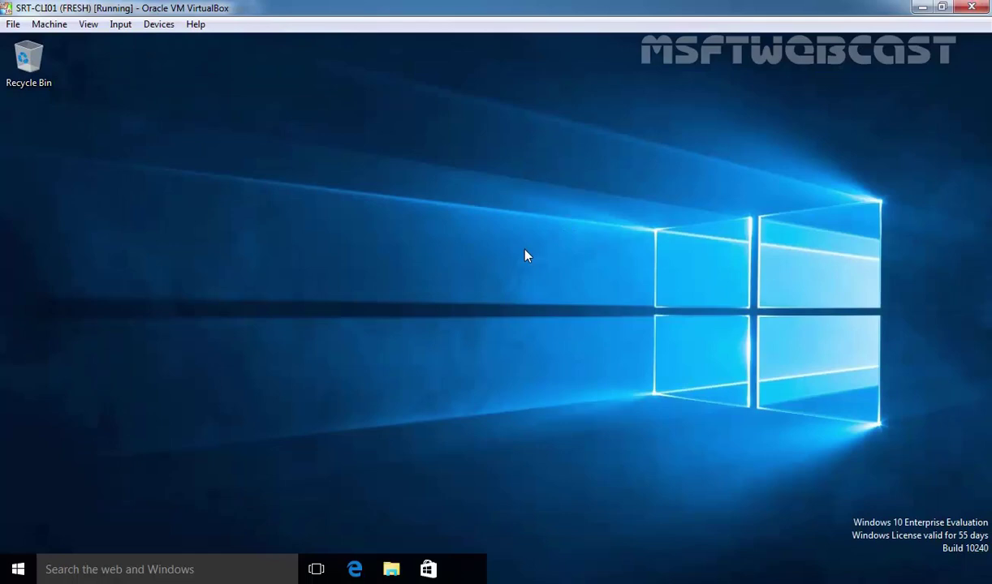
Open Report from \\192.168.1.5 > SalesDATA > Sales1 in Notepad
key("super+r")
type("\\\\192.168.1.5")
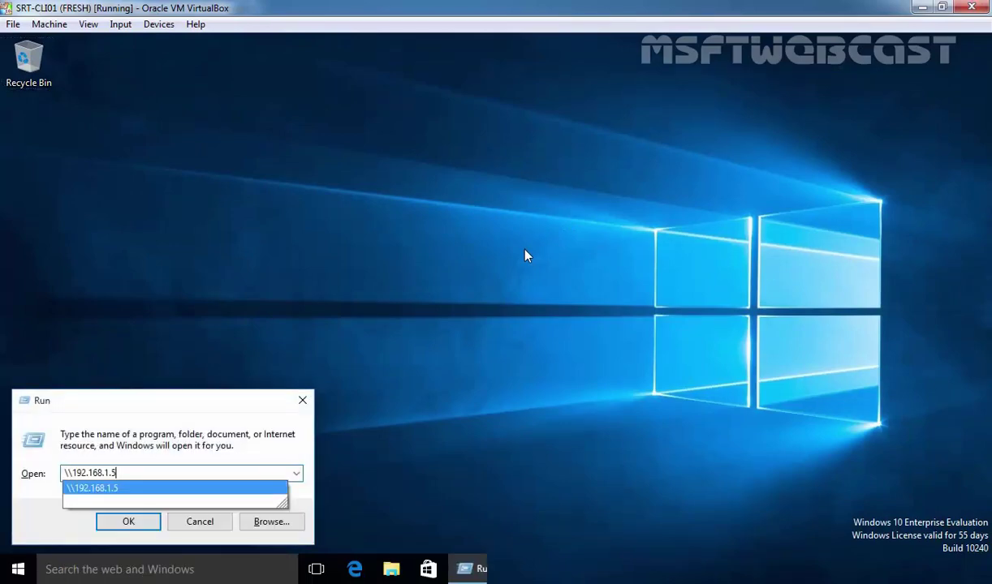
key("Return")
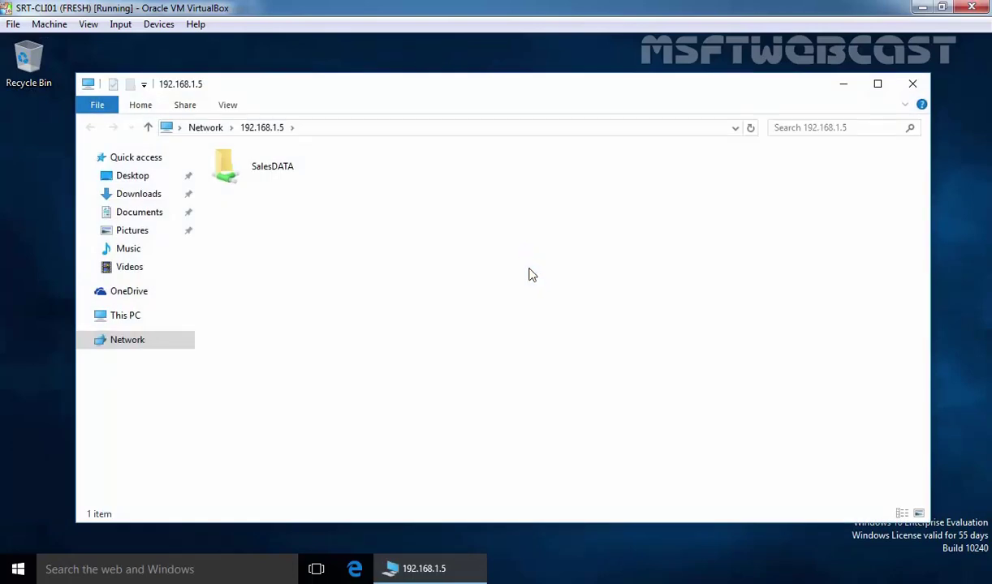
double_click(264, 166)
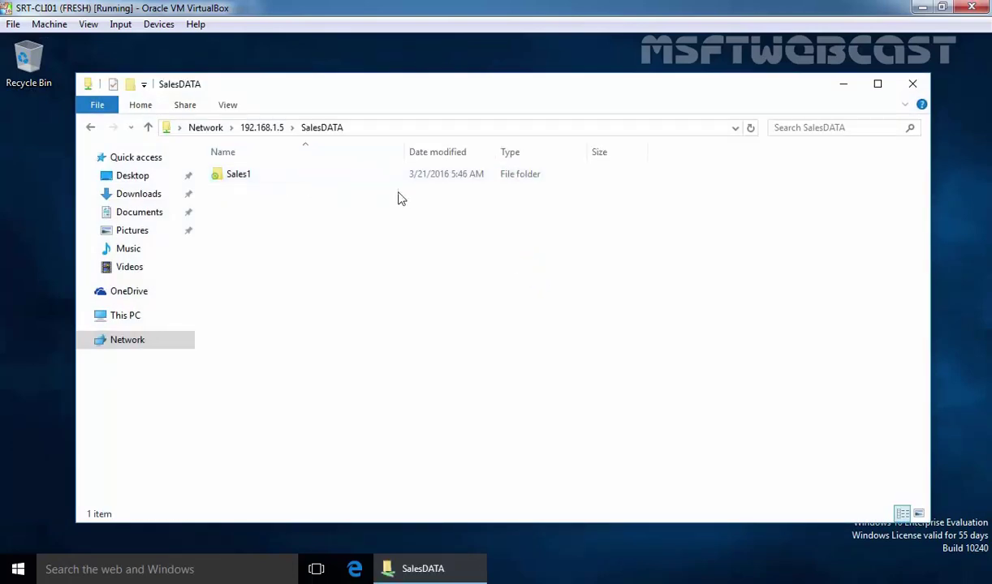
double_click(256, 180)
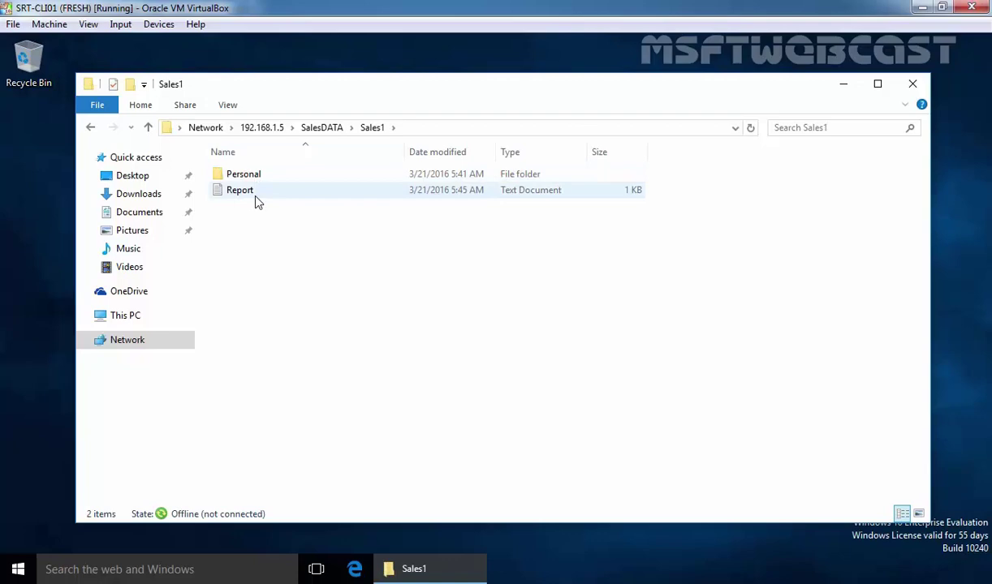
double_click(241, 190)
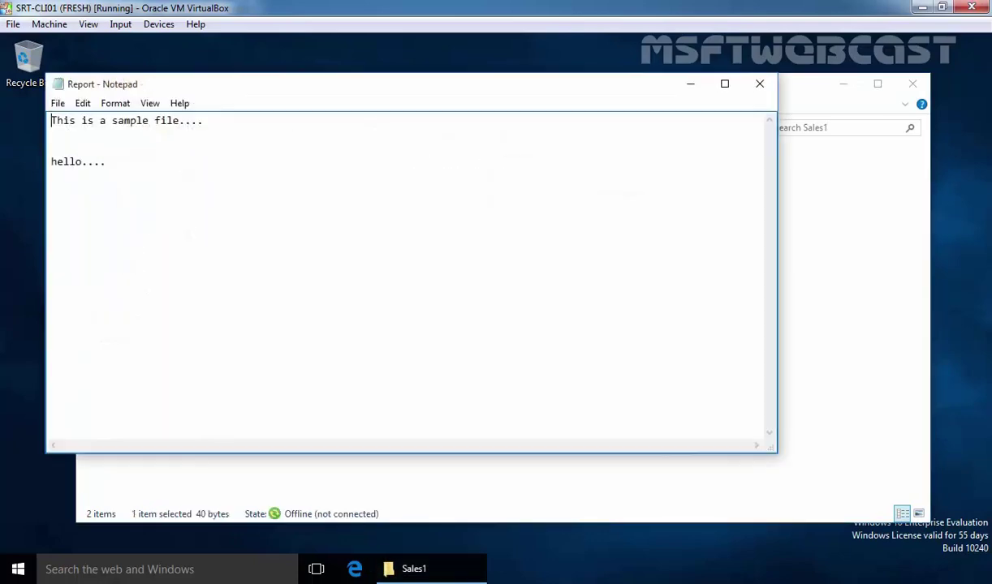
Append 'This is second line added by user sales1....' after hello.... and save Report
left_click(146, 164)
type("This is second line added by user ")
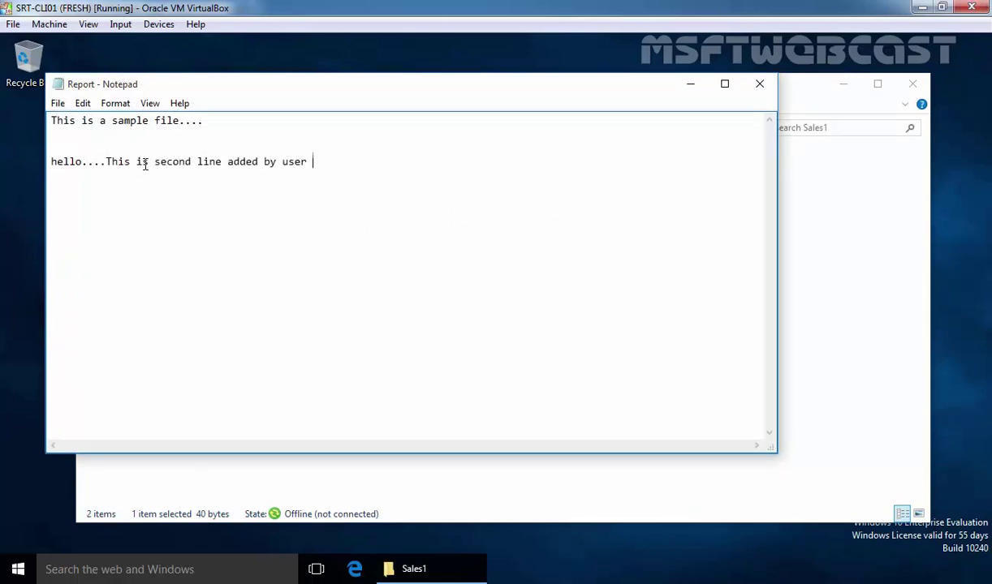
type("sales1....")
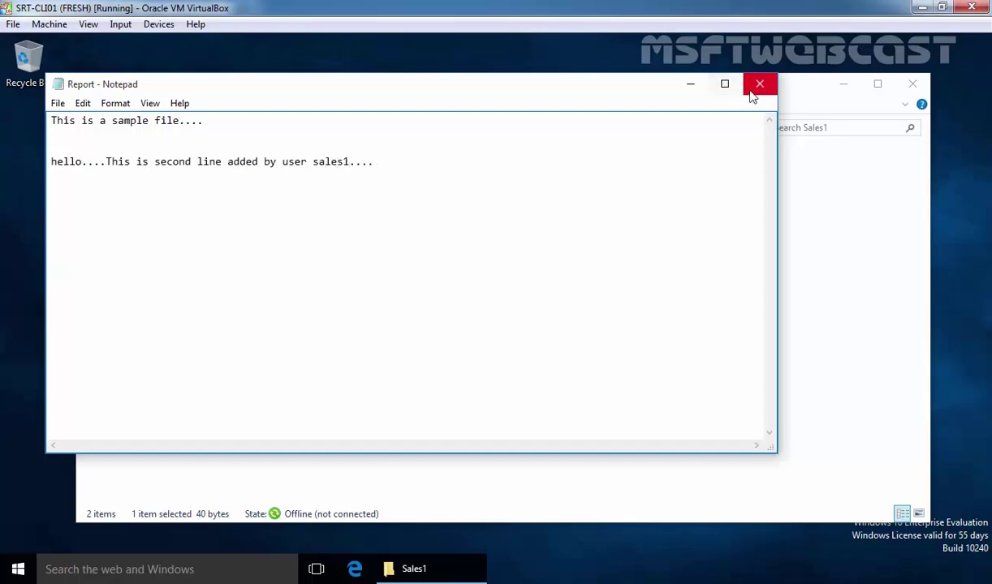
left_click(759, 84)
left_click(464, 313)
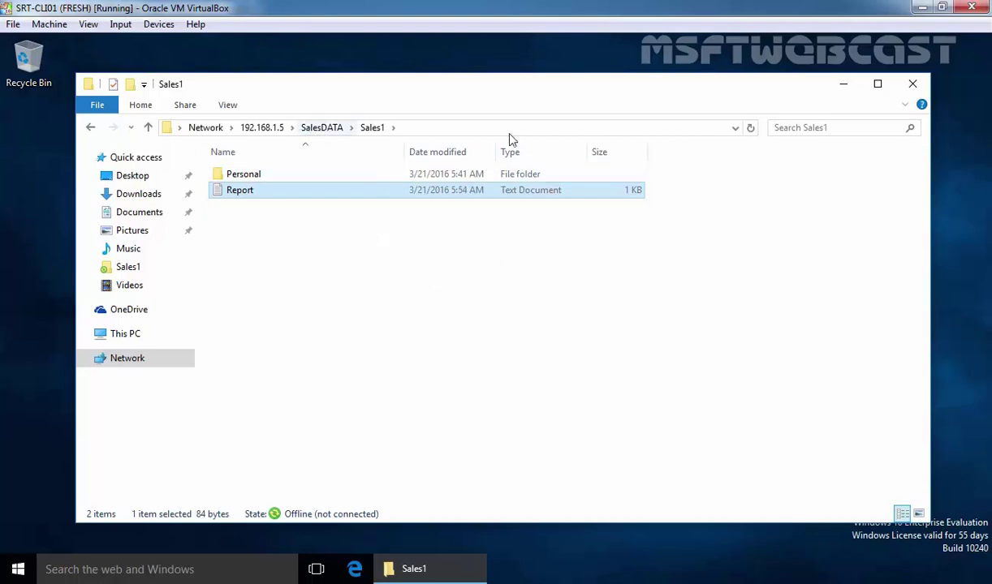
Close the client's Sales1 window and open the server's copy of Report in Sales1
left_click(914, 86)
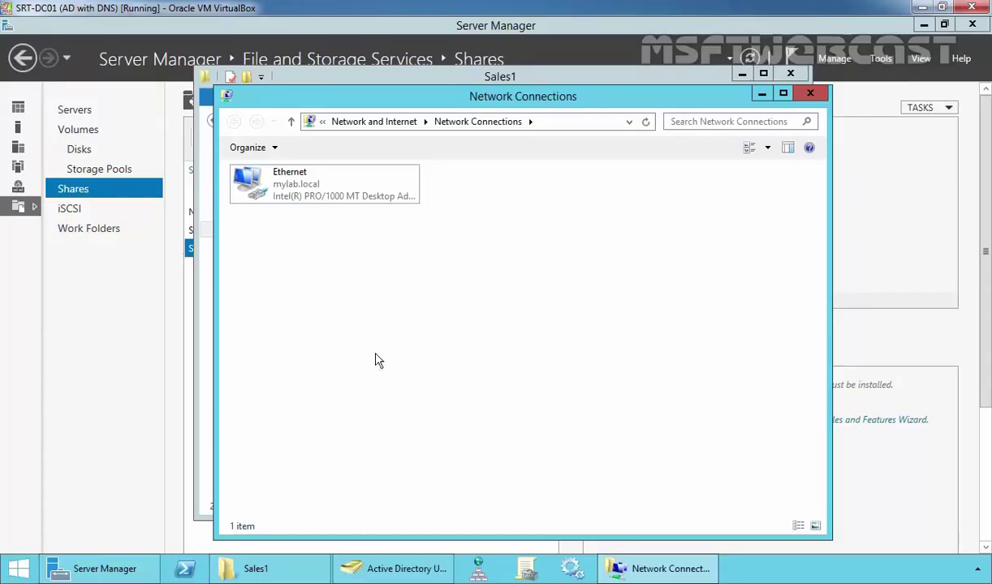
left_click(276, 570)
left_click(351, 224)
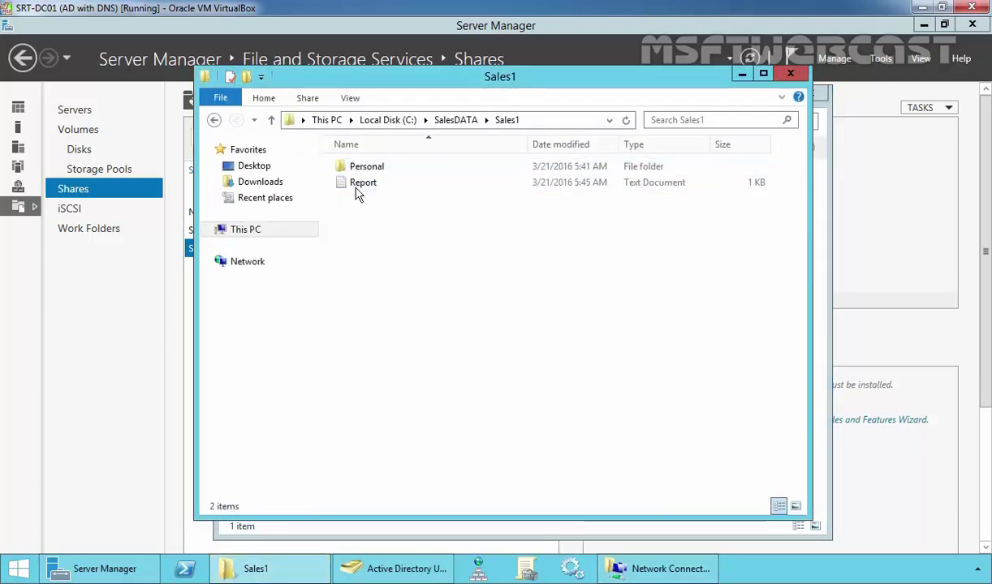
double_click(363, 183)
Add 'Third line added by admin....' on a new line below hello.... and save Report
left_click(181, 203)
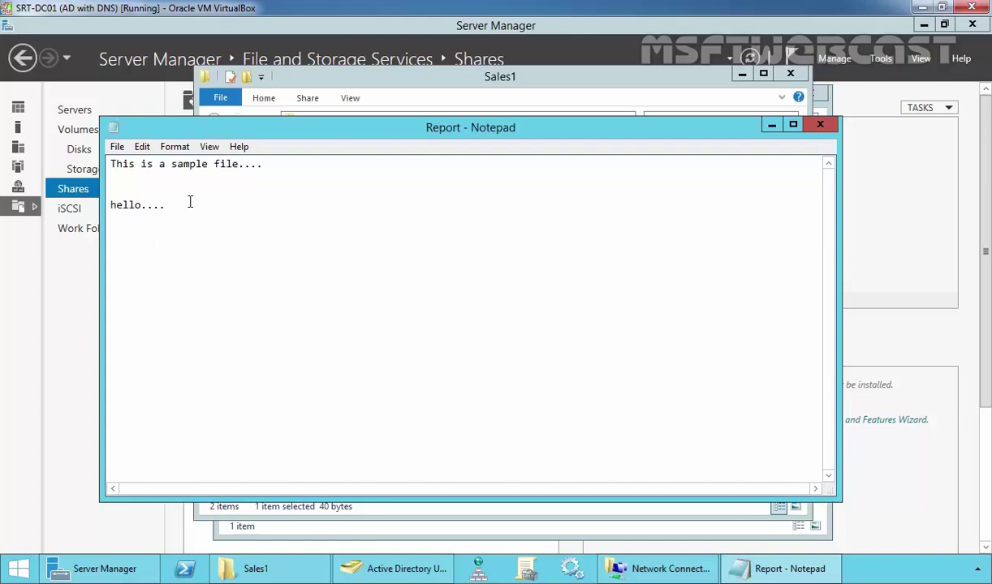
key("Return")
key("Return")
type("Third line added by ")
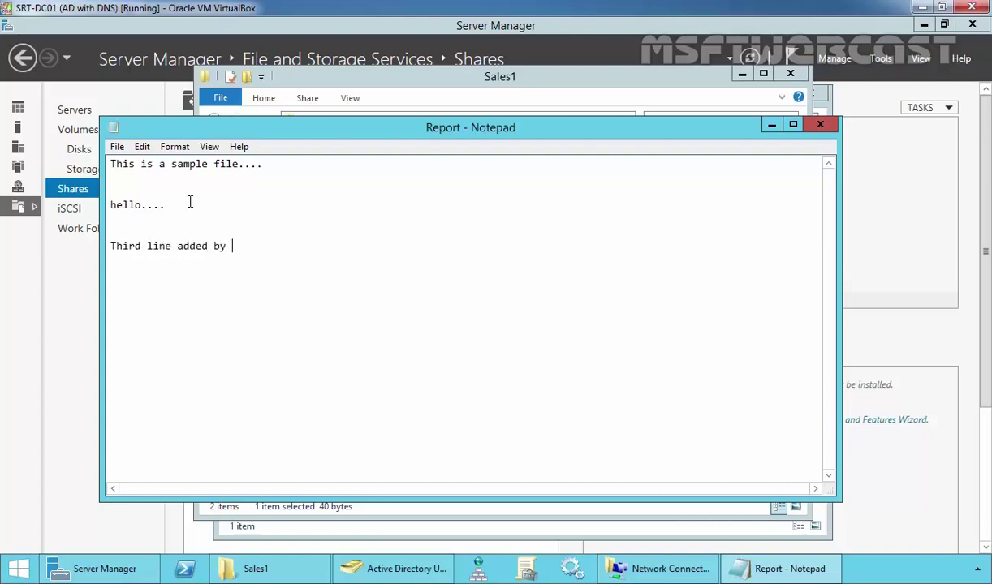
type("admin....")
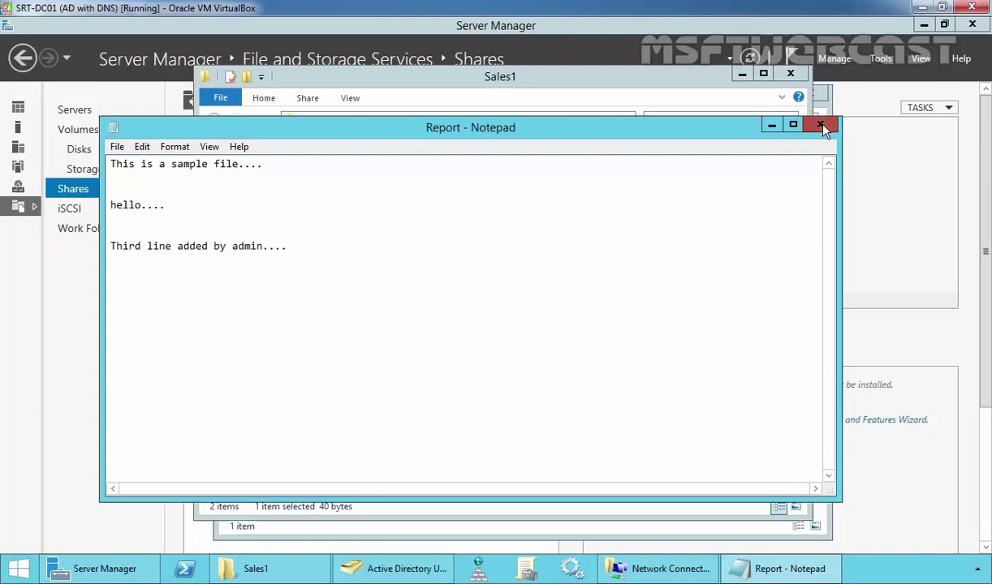
left_click(820, 124)
left_click(461, 301)
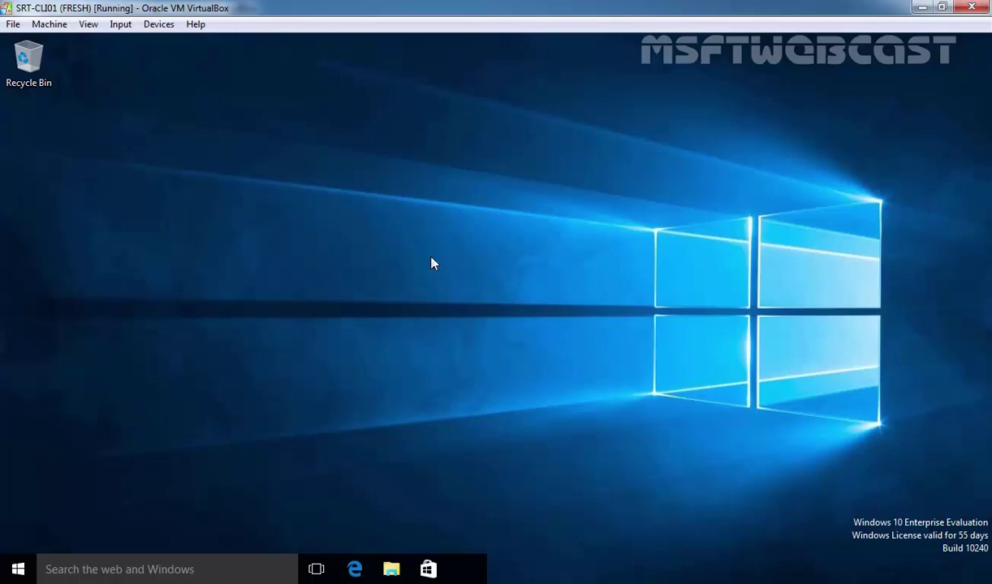
Reconnect the client VM's network adapter in VirtualBox
left_click(151, 31)
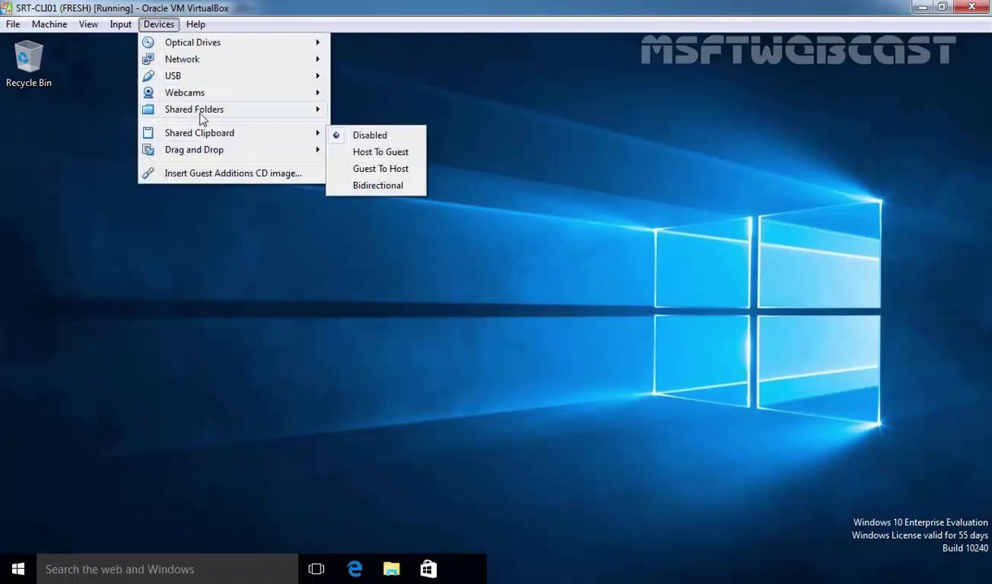
mouse_move(328, 63)
left_click(371, 86)
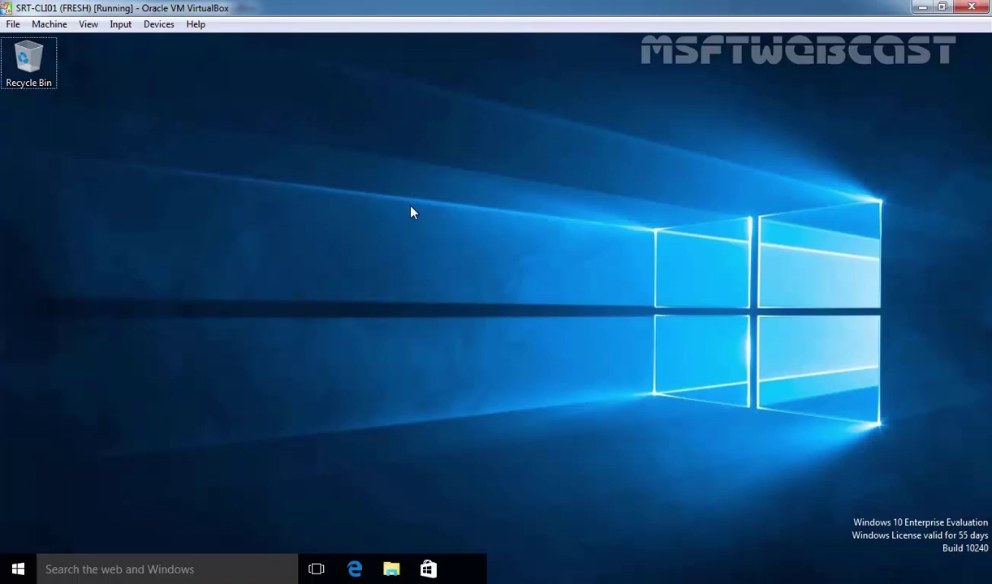
Open Sync Center via a 'sync cen' search, showing 1 Offline Files conflict
left_click(157, 569)
type("s")
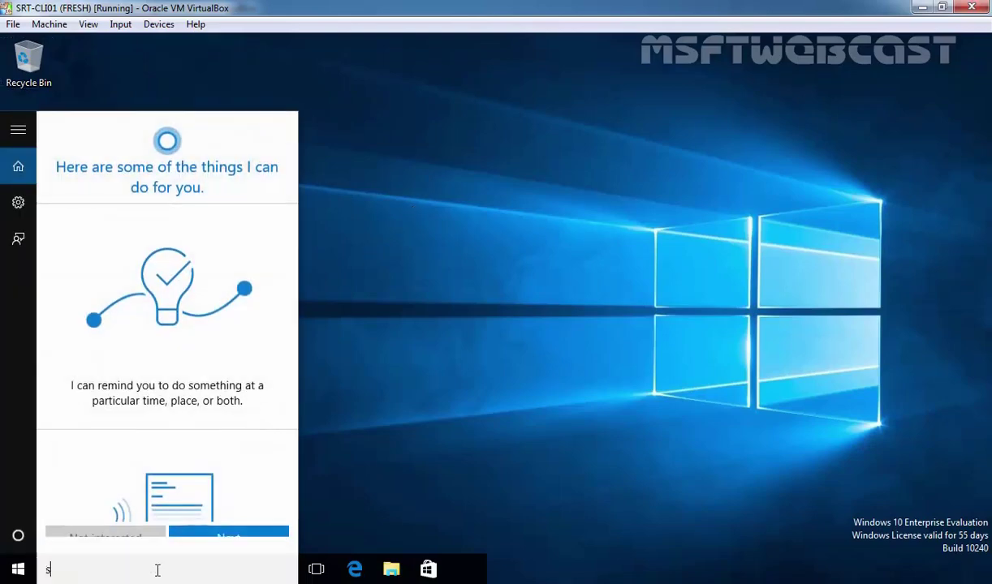
type("ync cen")
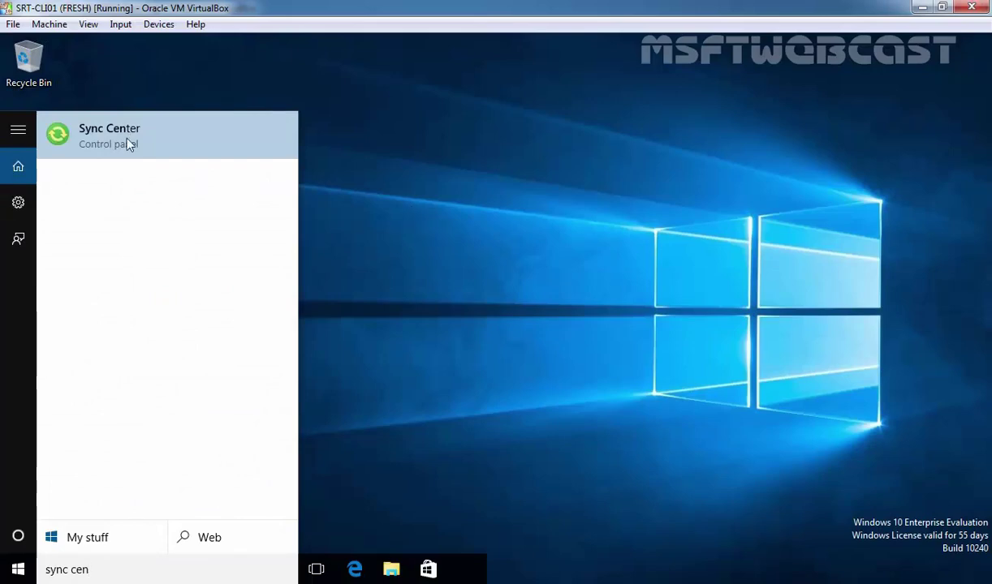
left_click(125, 137)
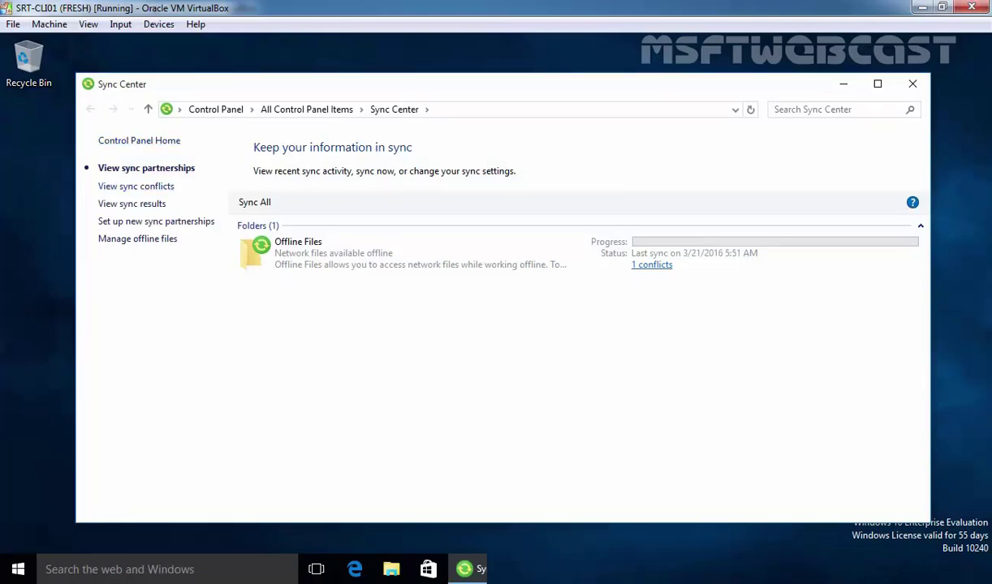
Show the Report conflict and open its Resolve Conflict dialog: 84-byte local versus 75-byte server copy
left_click(641, 265)
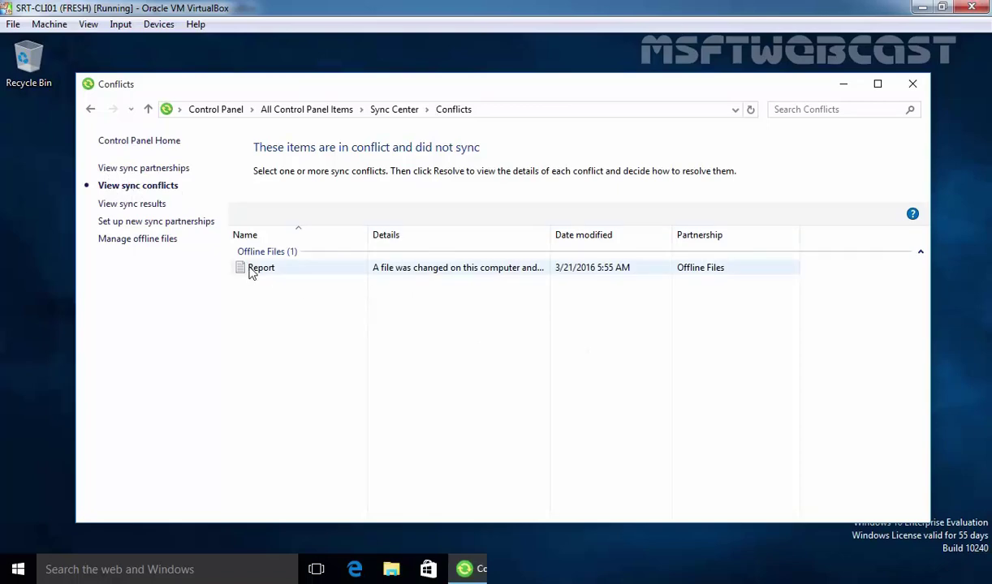
left_click_drag(558, 235, 716, 239)
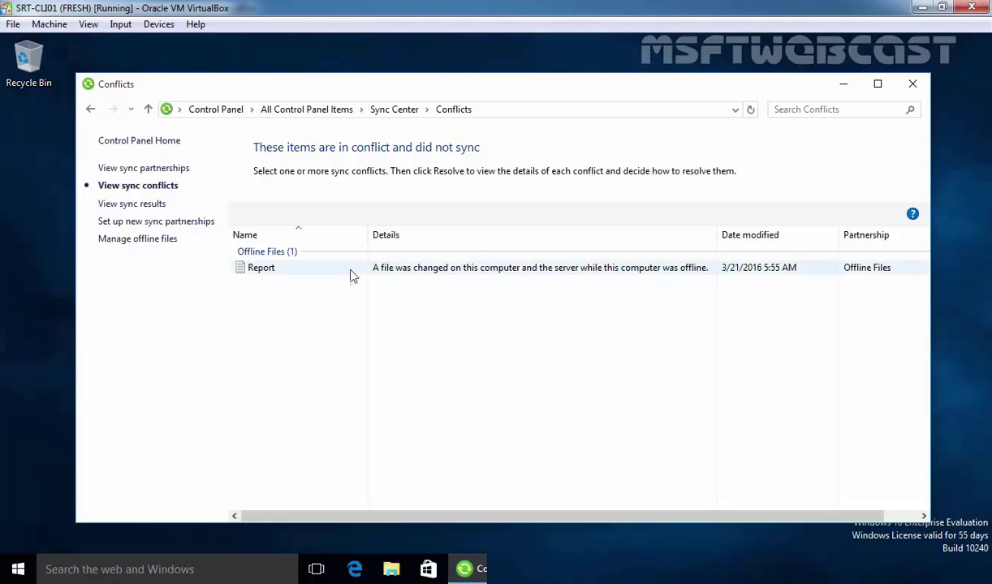
right_click(266, 273)
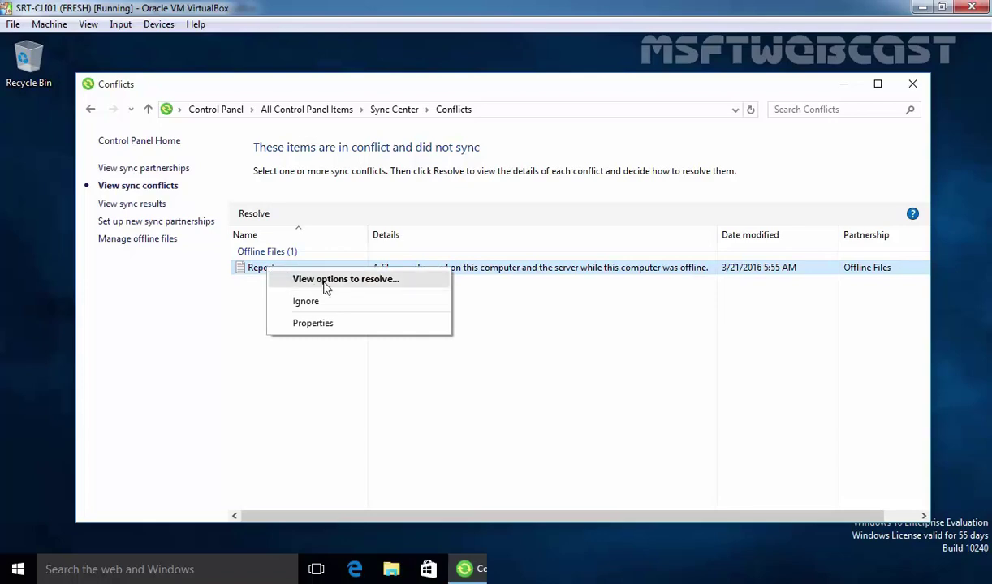
left_click(321, 280)
left_click_drag(489, 129, 481, 89)
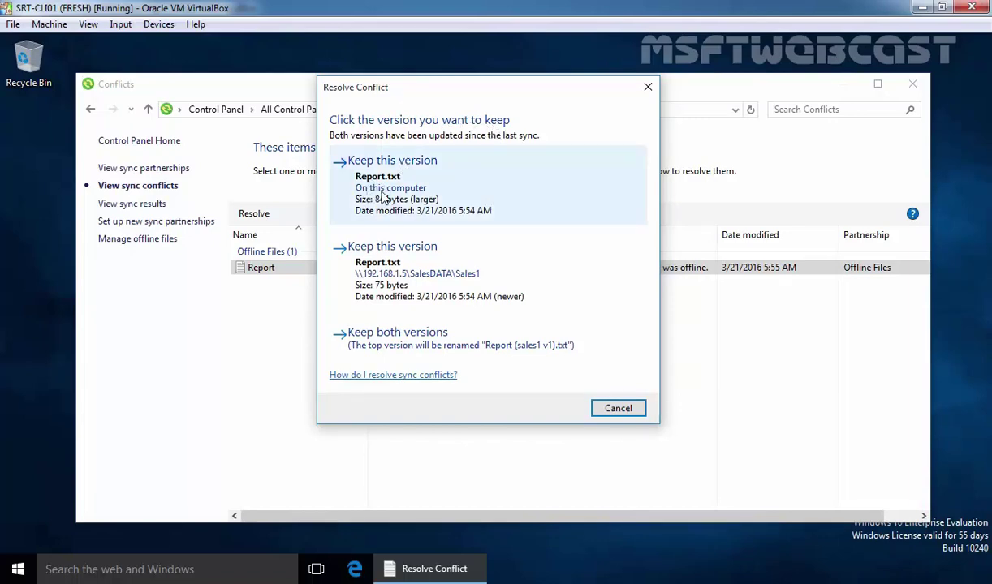
Open Report from 192.168.1.5 > SalesDATA > Sales1 in Notepad using the keyboard
key("super+r")
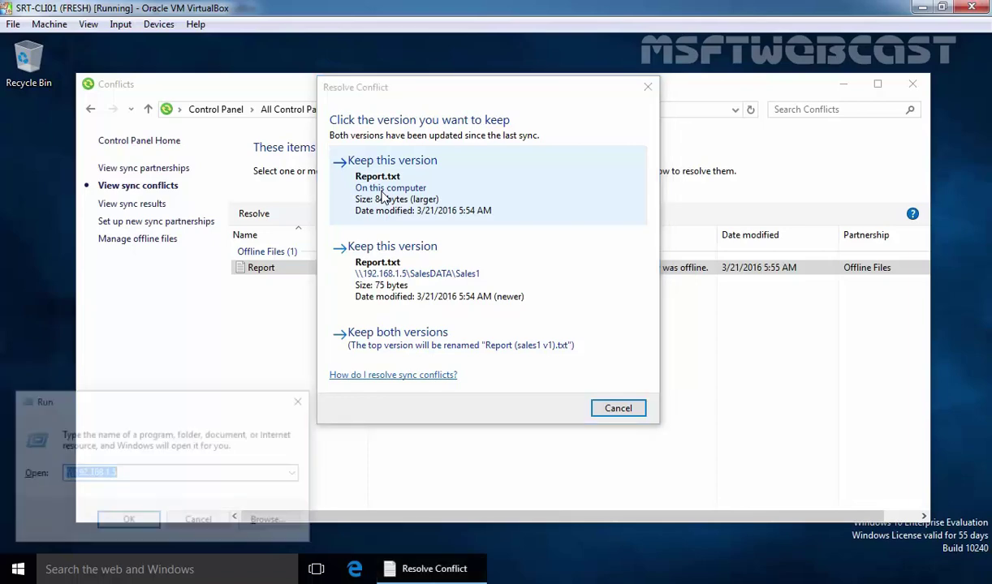
type("\\192.168.1.5")
key("Return")
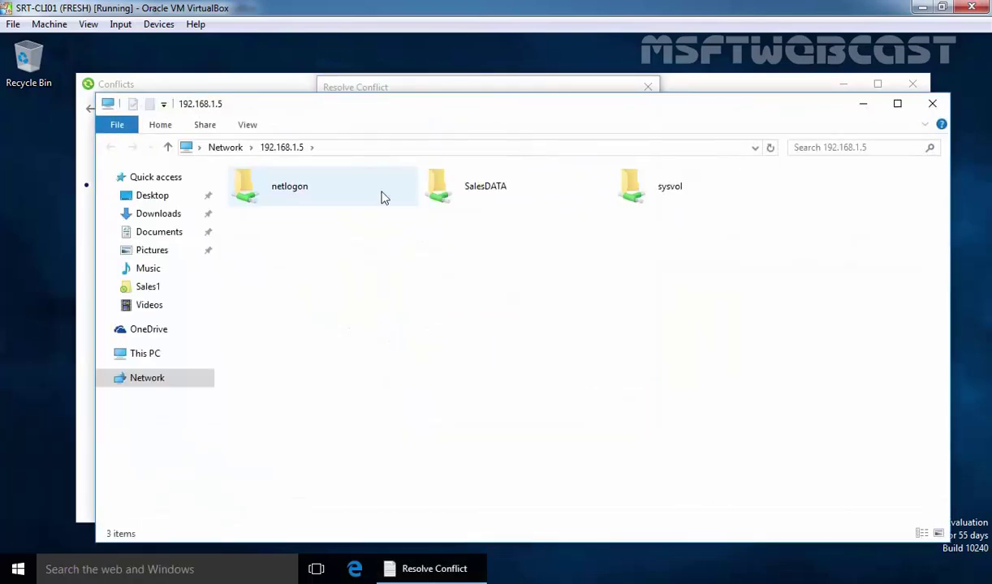
key("s")
key("Return")
key("s")
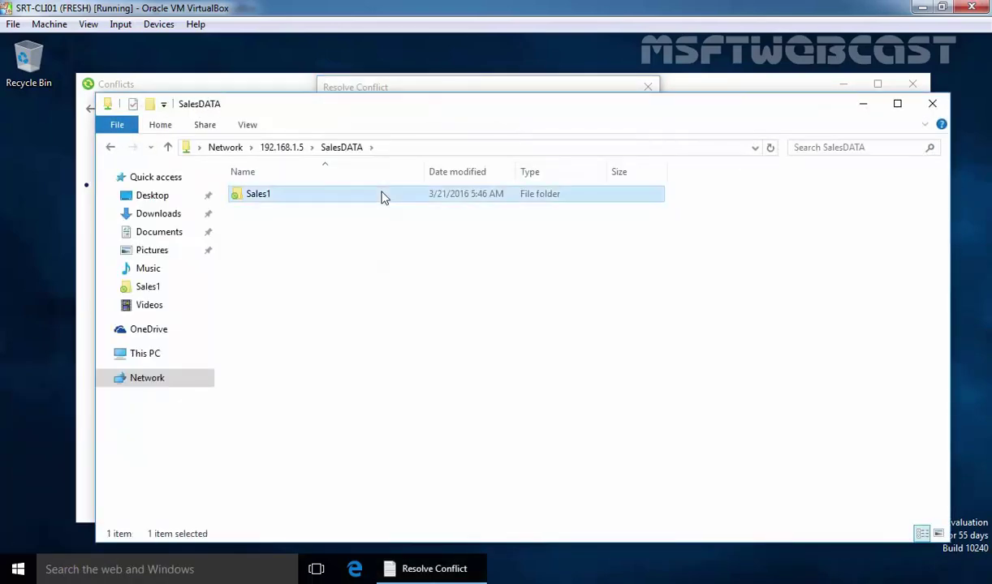
key("Return")
key("r")
key("Return")
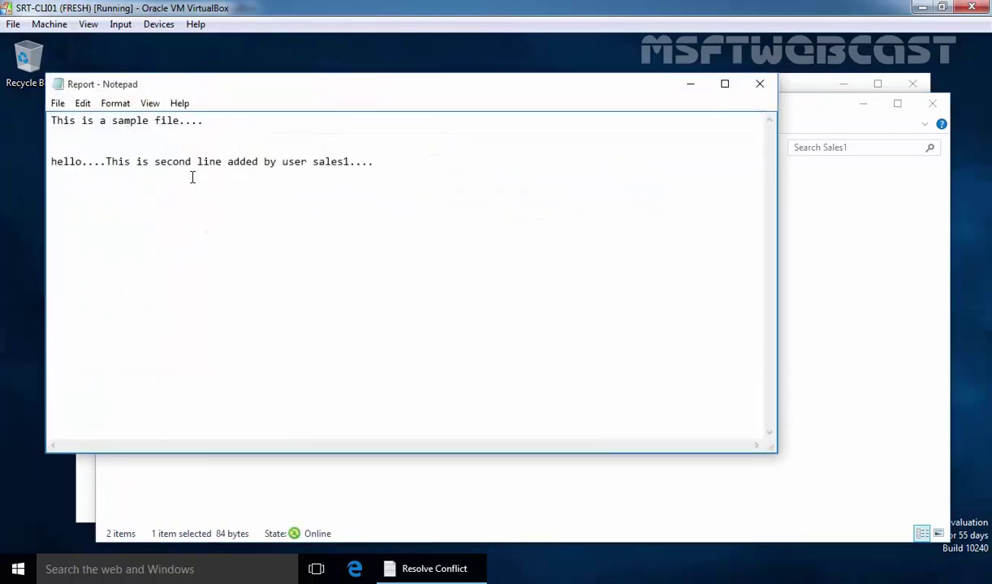
Review the sales1 second line in Report, then close Notepad and minimize the folder
left_click_drag(105, 161, 378, 174)
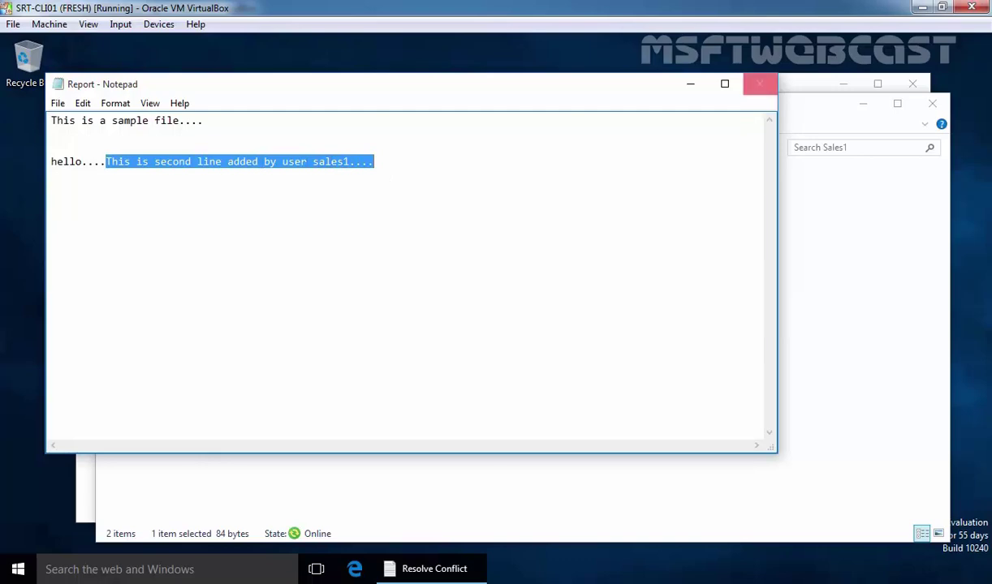
left_click(760, 84)
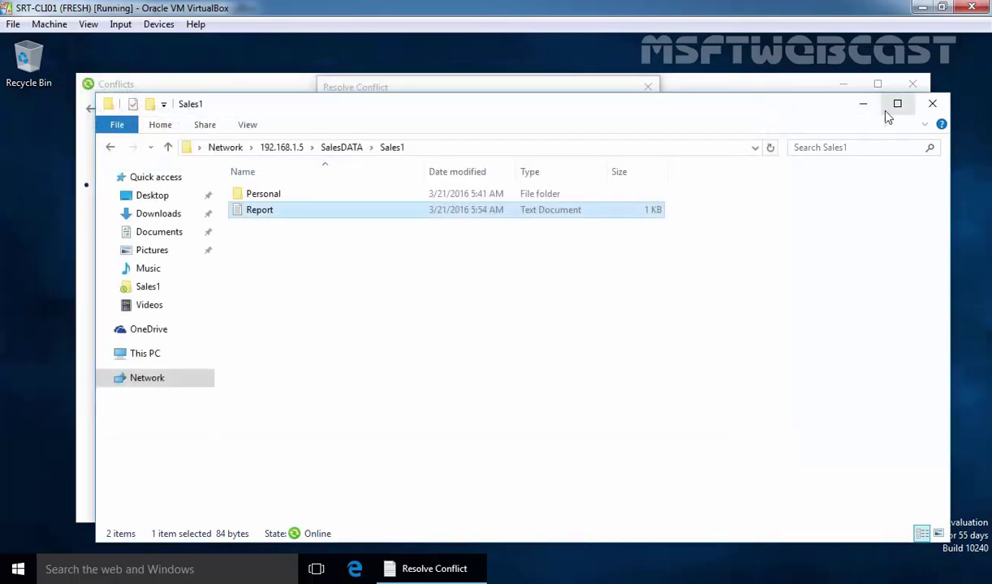
left_click(862, 104)
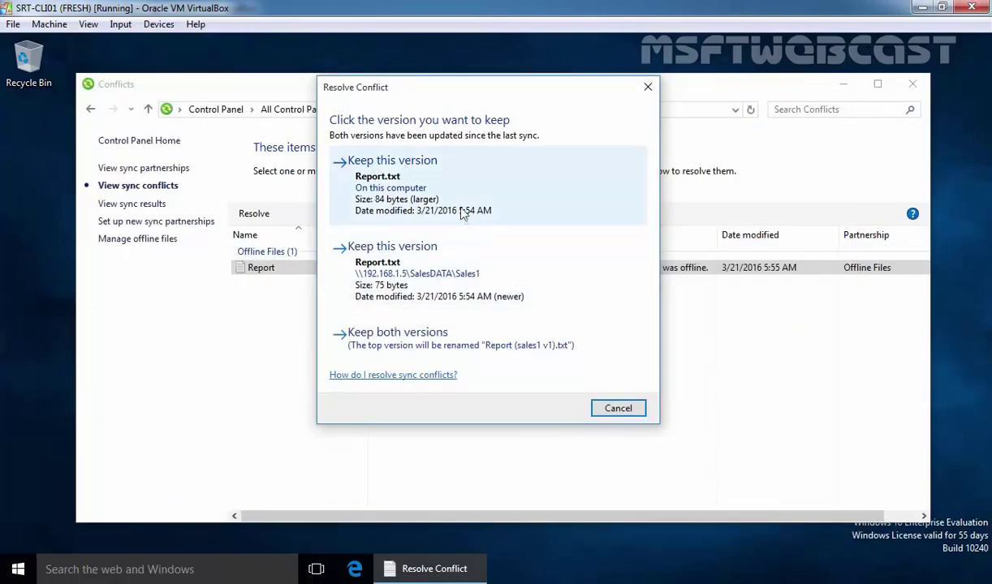
On the server VM, open Sales1's Report in Notepad, check the admin's third line, then close it
left_click(399, 280)
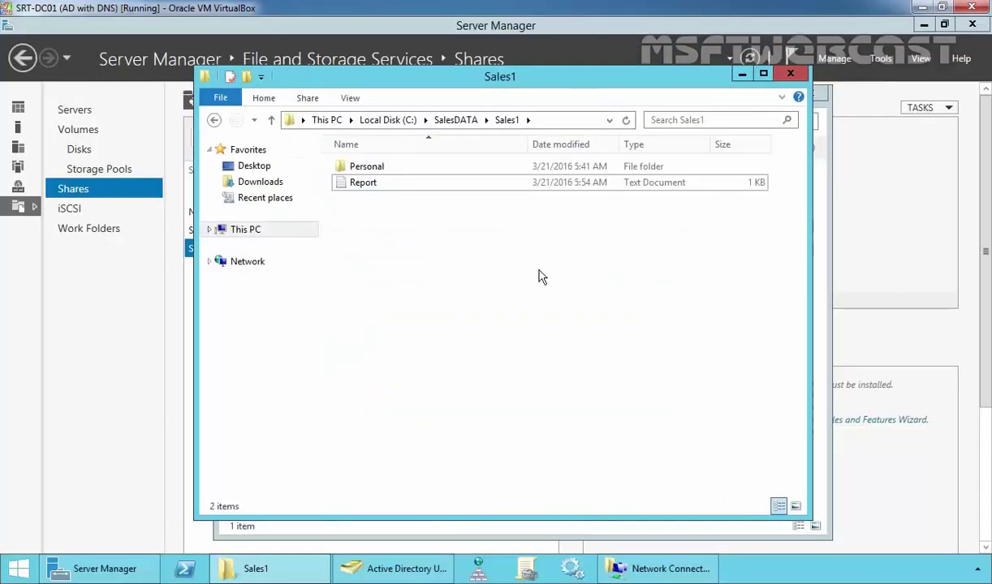
double_click(349, 183)
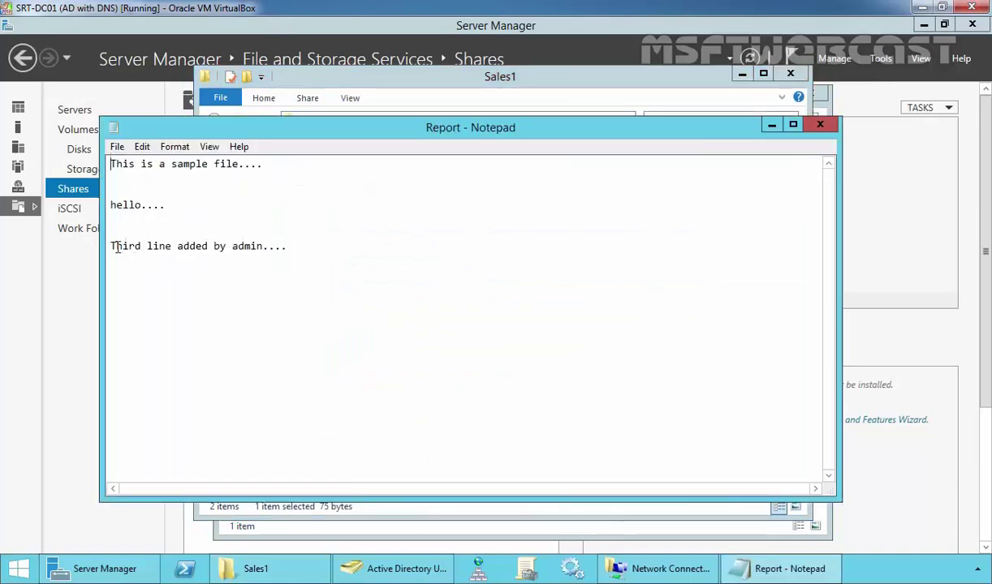
left_click_drag(111, 246, 292, 247)
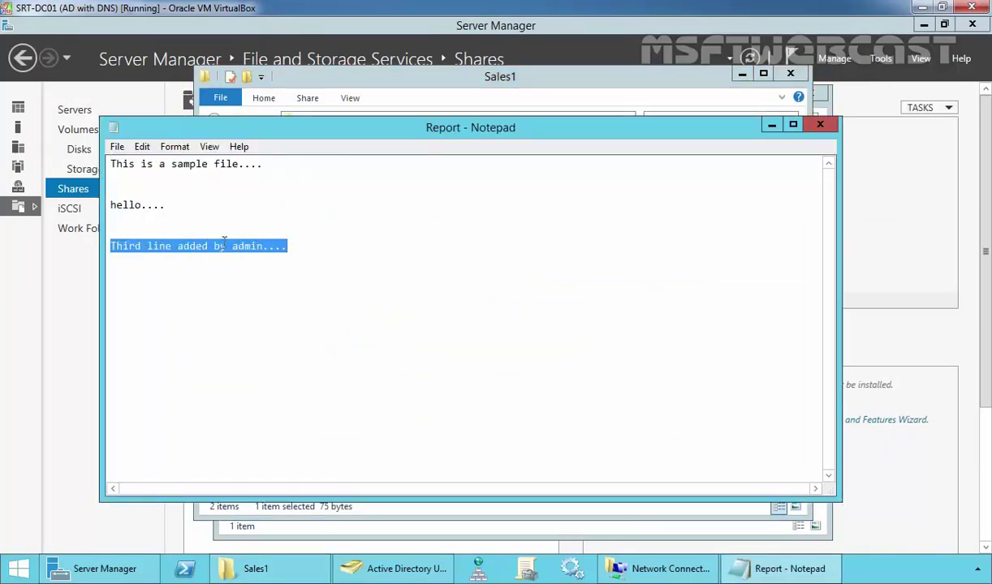
key("alt+F4")
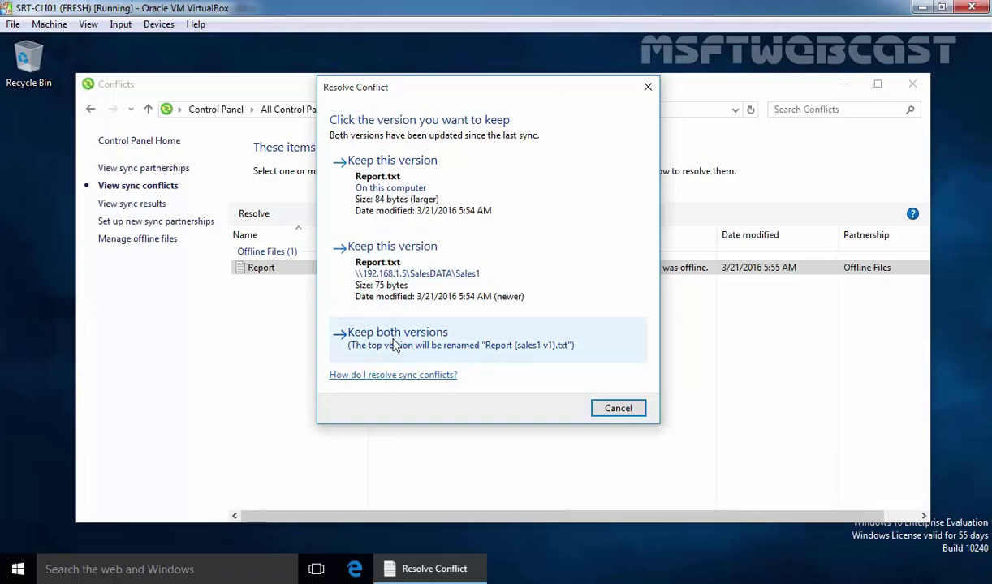
Keep both versions of Report, then sync the SalesDATA partnership under Offline Files
left_click(395, 345)
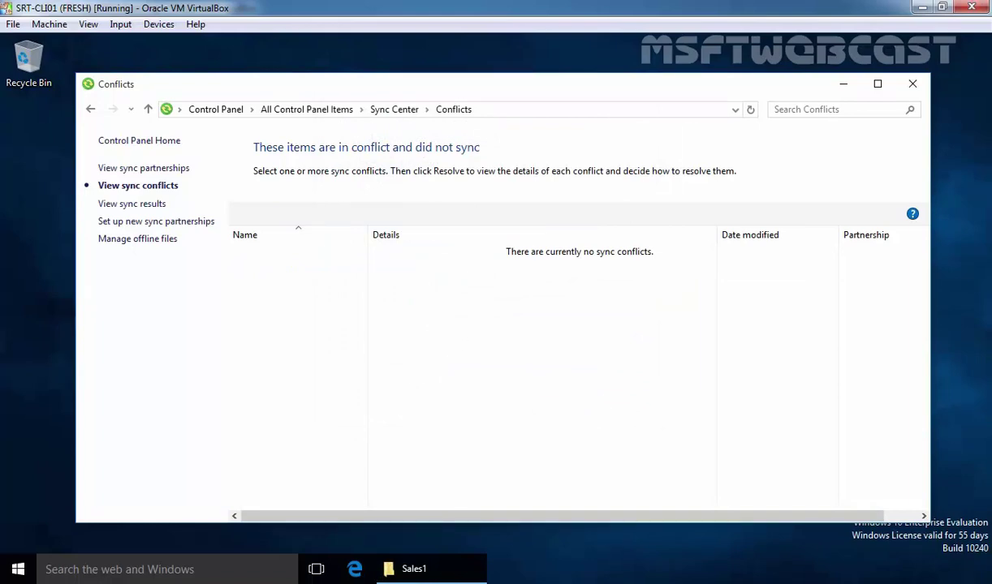
left_click(124, 167)
double_click(444, 278)
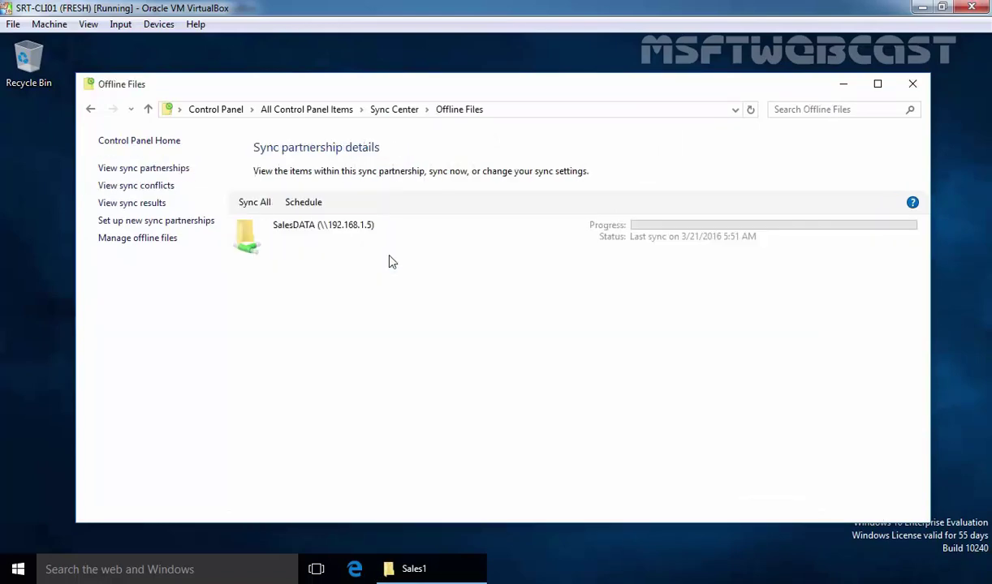
right_click(328, 235)
left_click(389, 241)
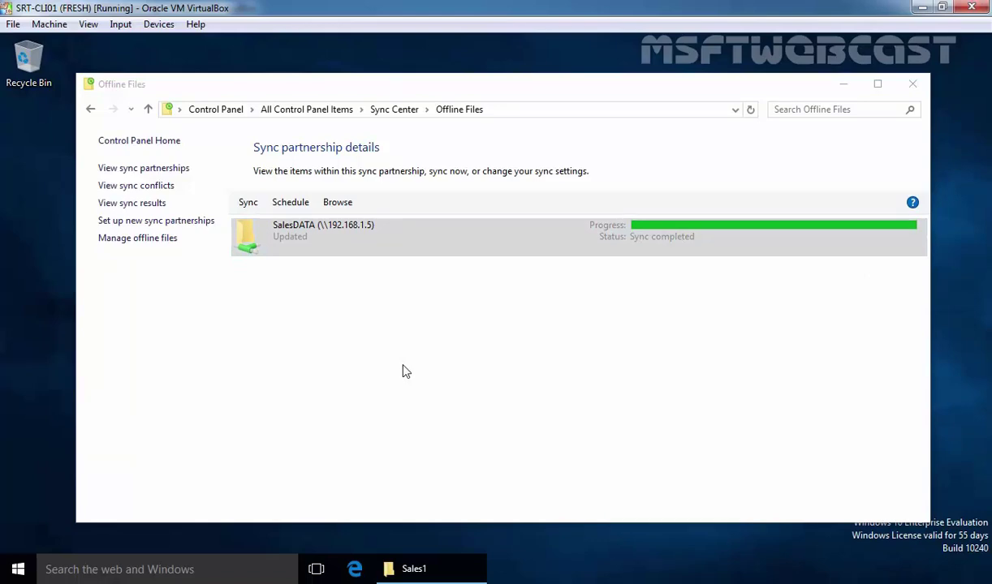
Browse to \\192.168.1.5, then open the SalesDATA share's Sales1 folder
key("super+r")
type("\\\\")
key("Down")
key("Return")
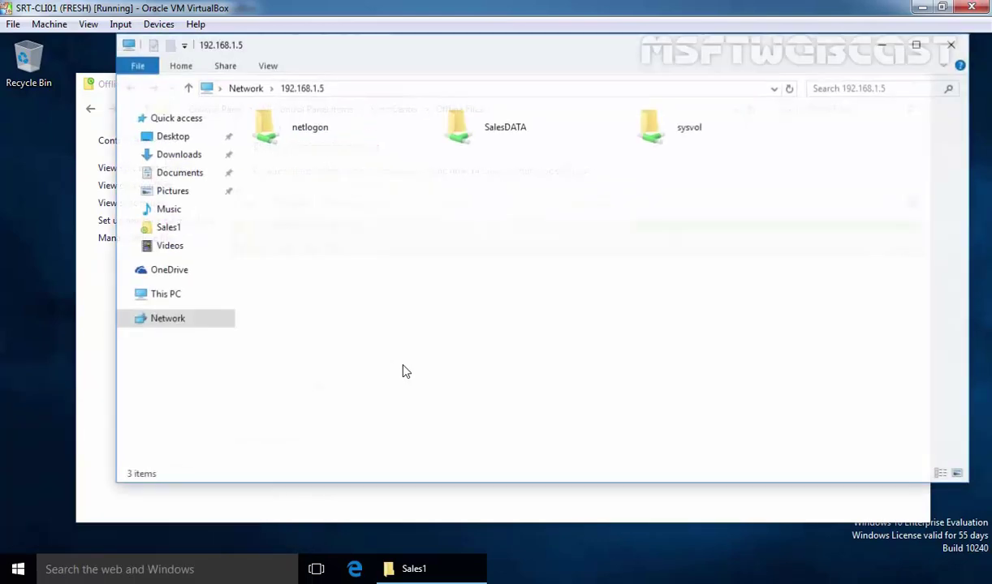
key("s")
key("Return")
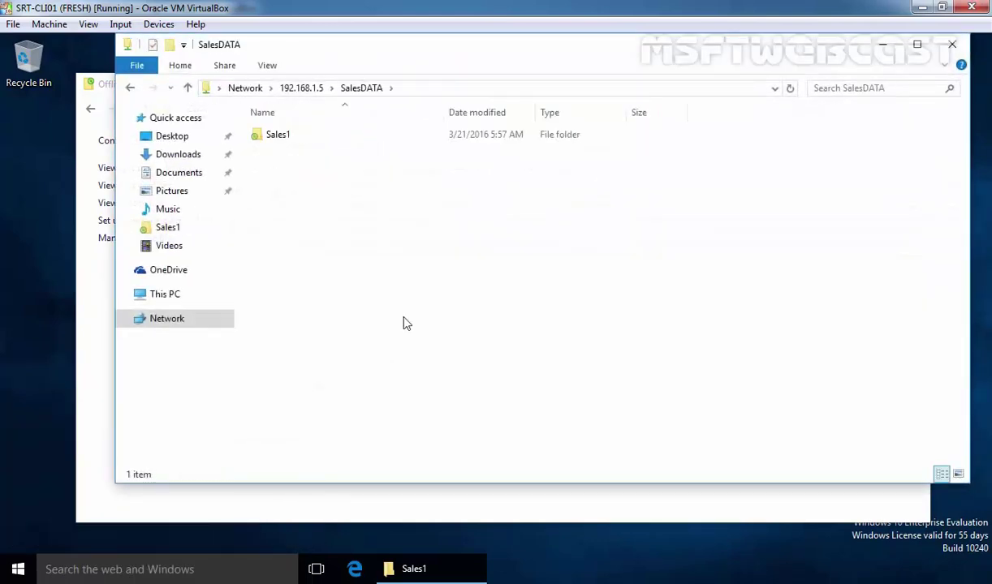
double_click(273, 138)
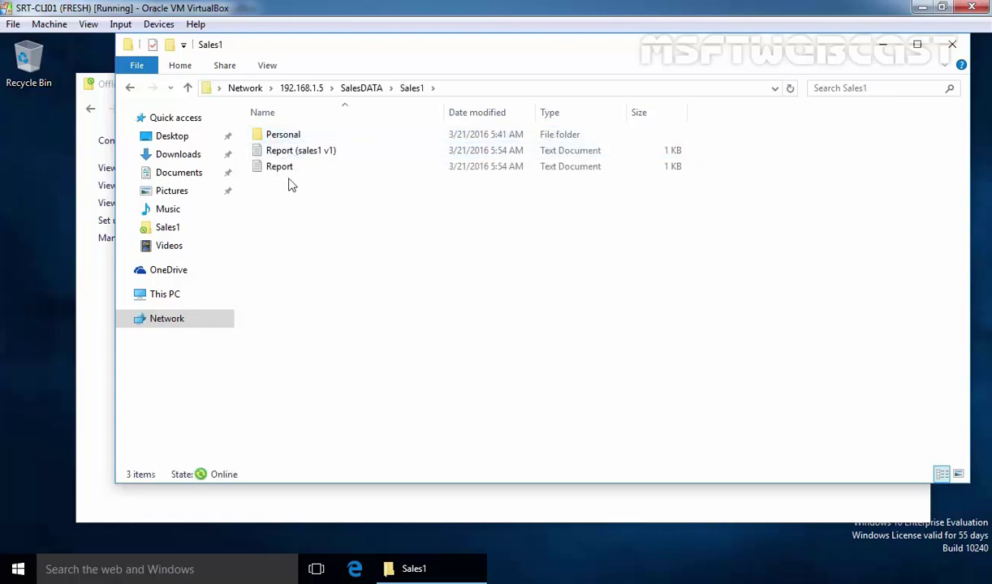
Open Report in Notepad, confirm it holds the admin's third line, and close it
double_click(280, 169)
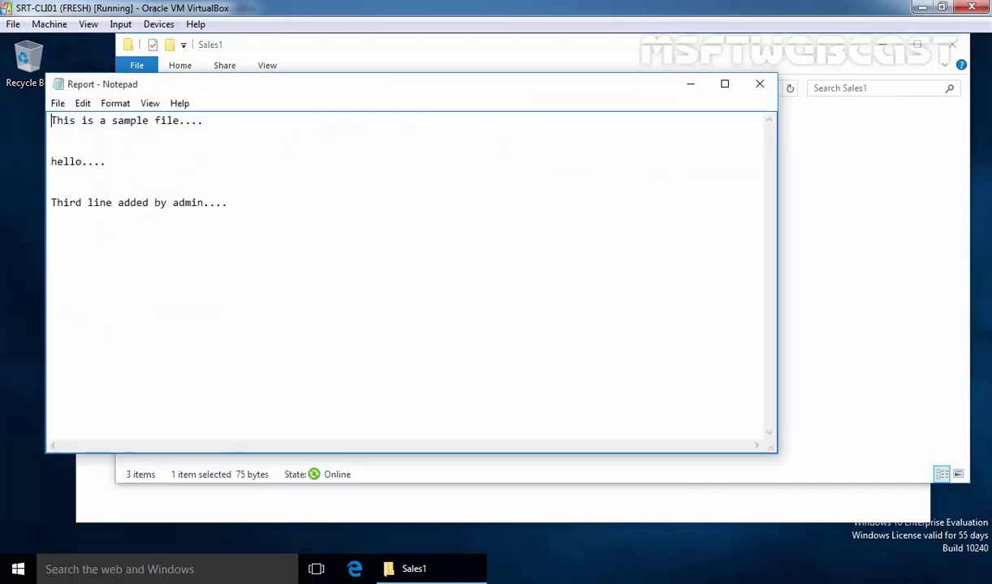
left_click_drag(51, 202, 291, 201)
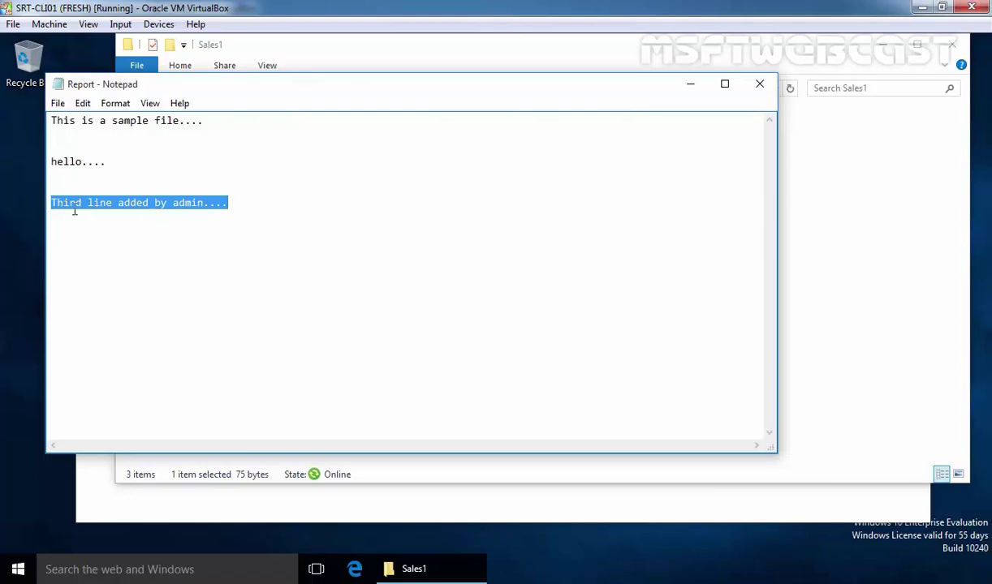
left_click(760, 84)
Open Report (sales1 v1) in Notepad, confirm the sales1 line, and close it
left_click(297, 153)
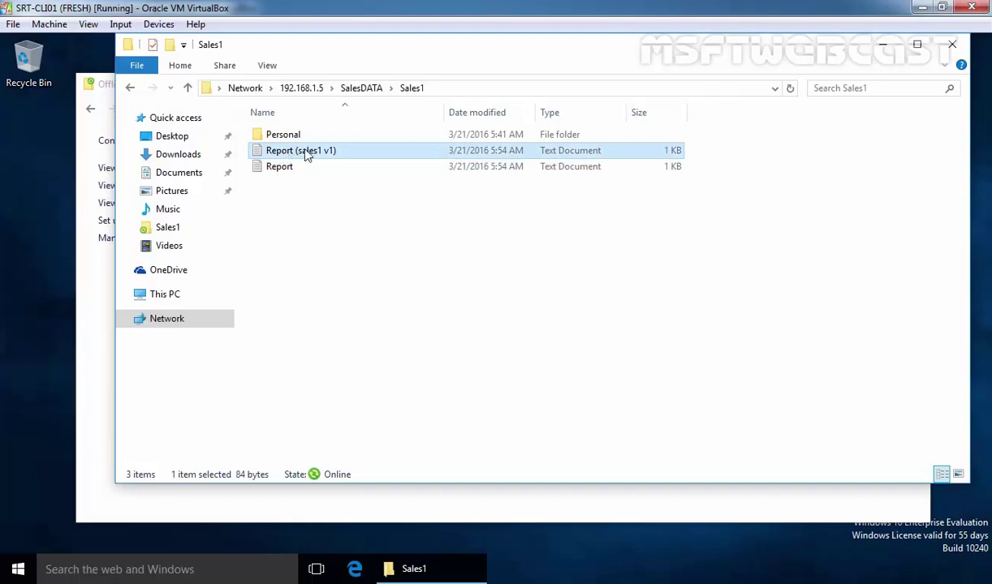
double_click(297, 153)
left_click_drag(101, 164, 422, 179)
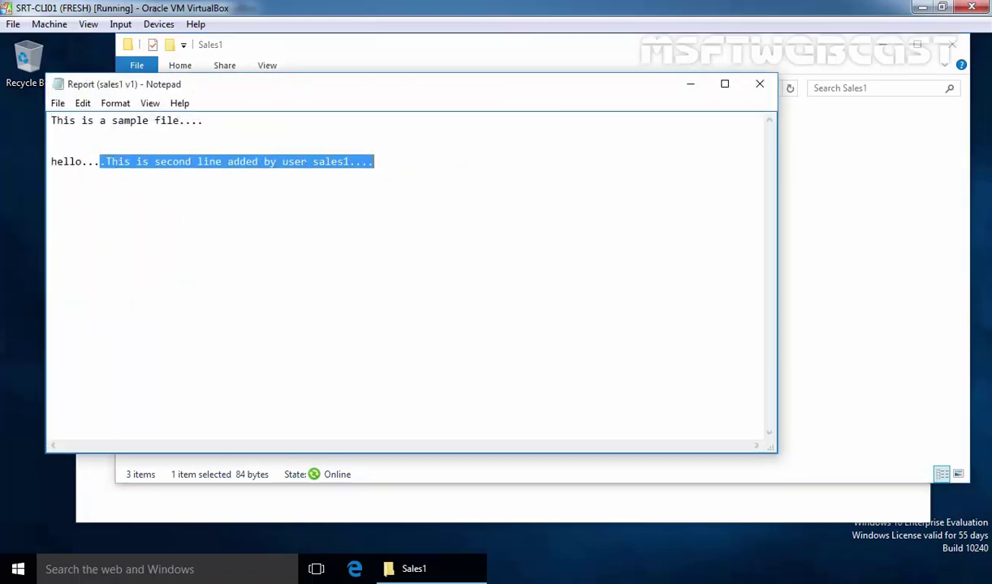
left_click(760, 84)
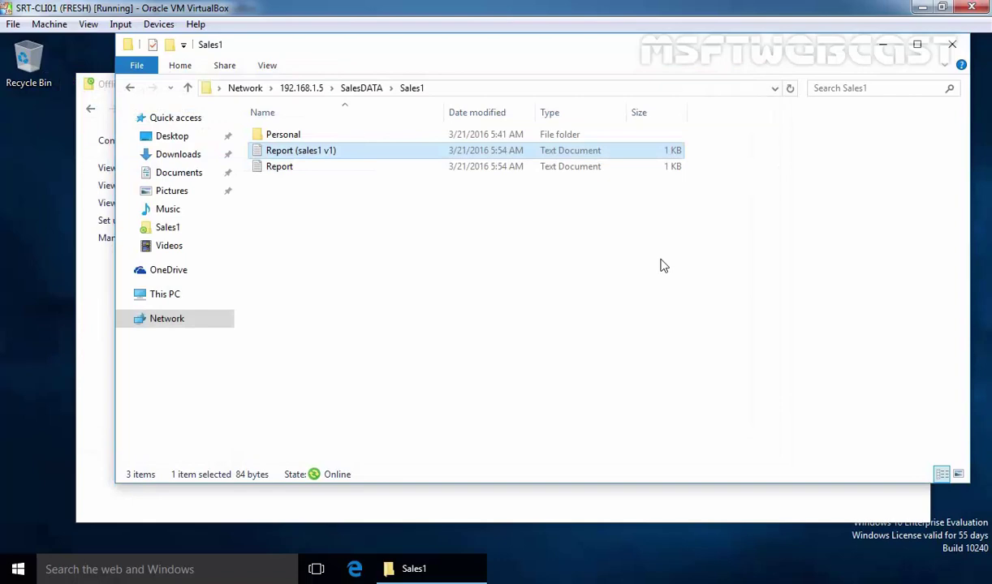